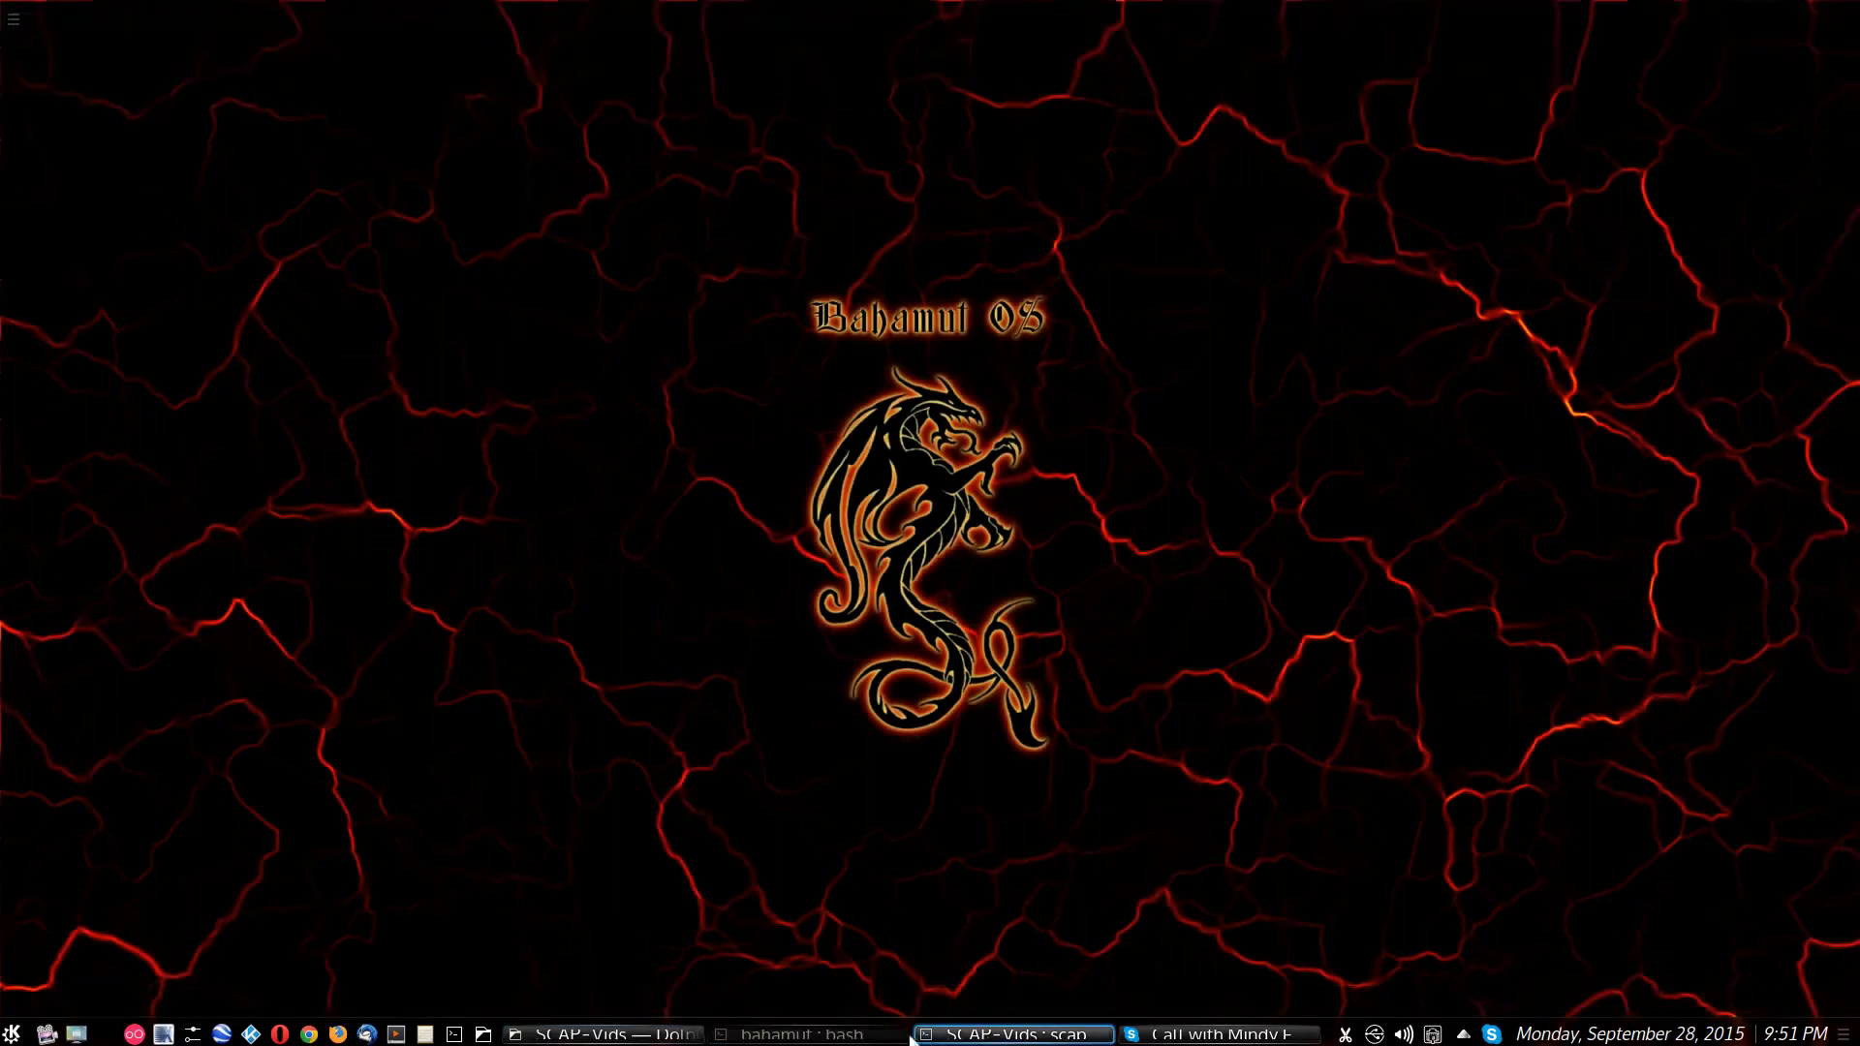
Restore the bash terminal and open /etc/pacman.conf in nano with sudo
click(802, 1033)
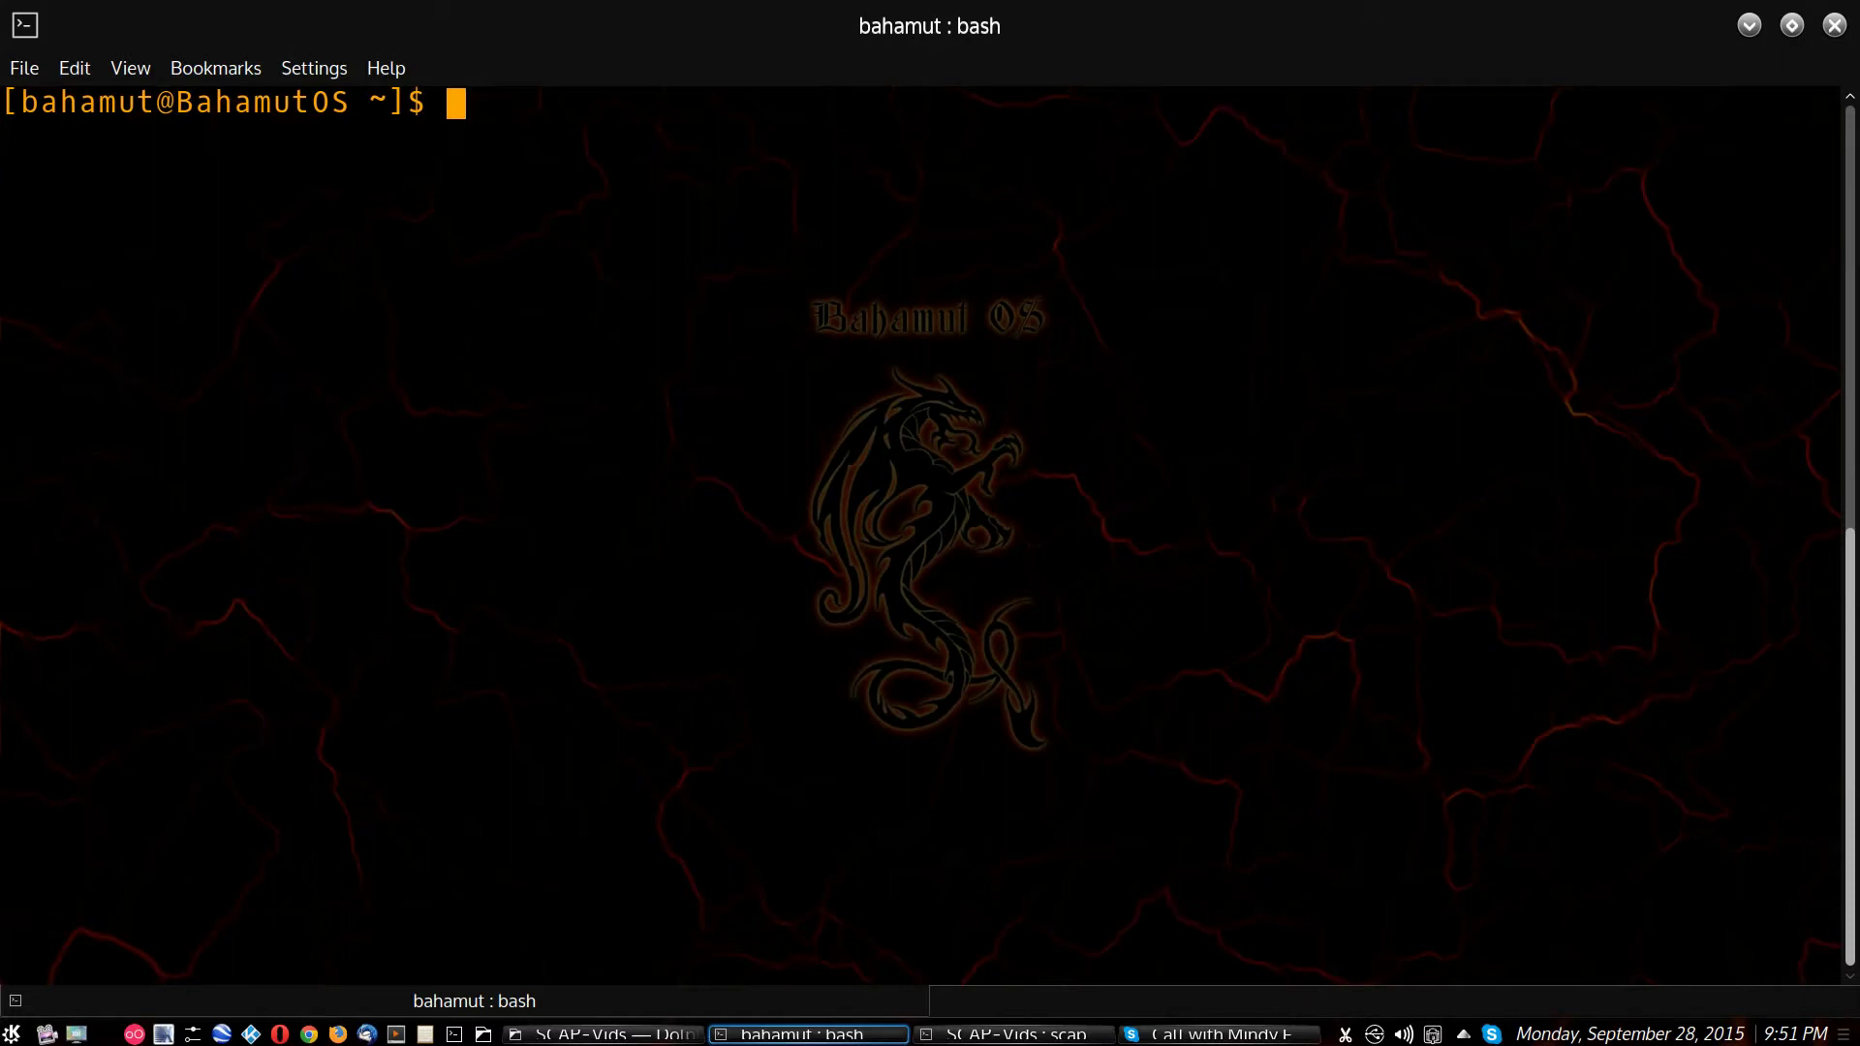
text(s)
text(udo )
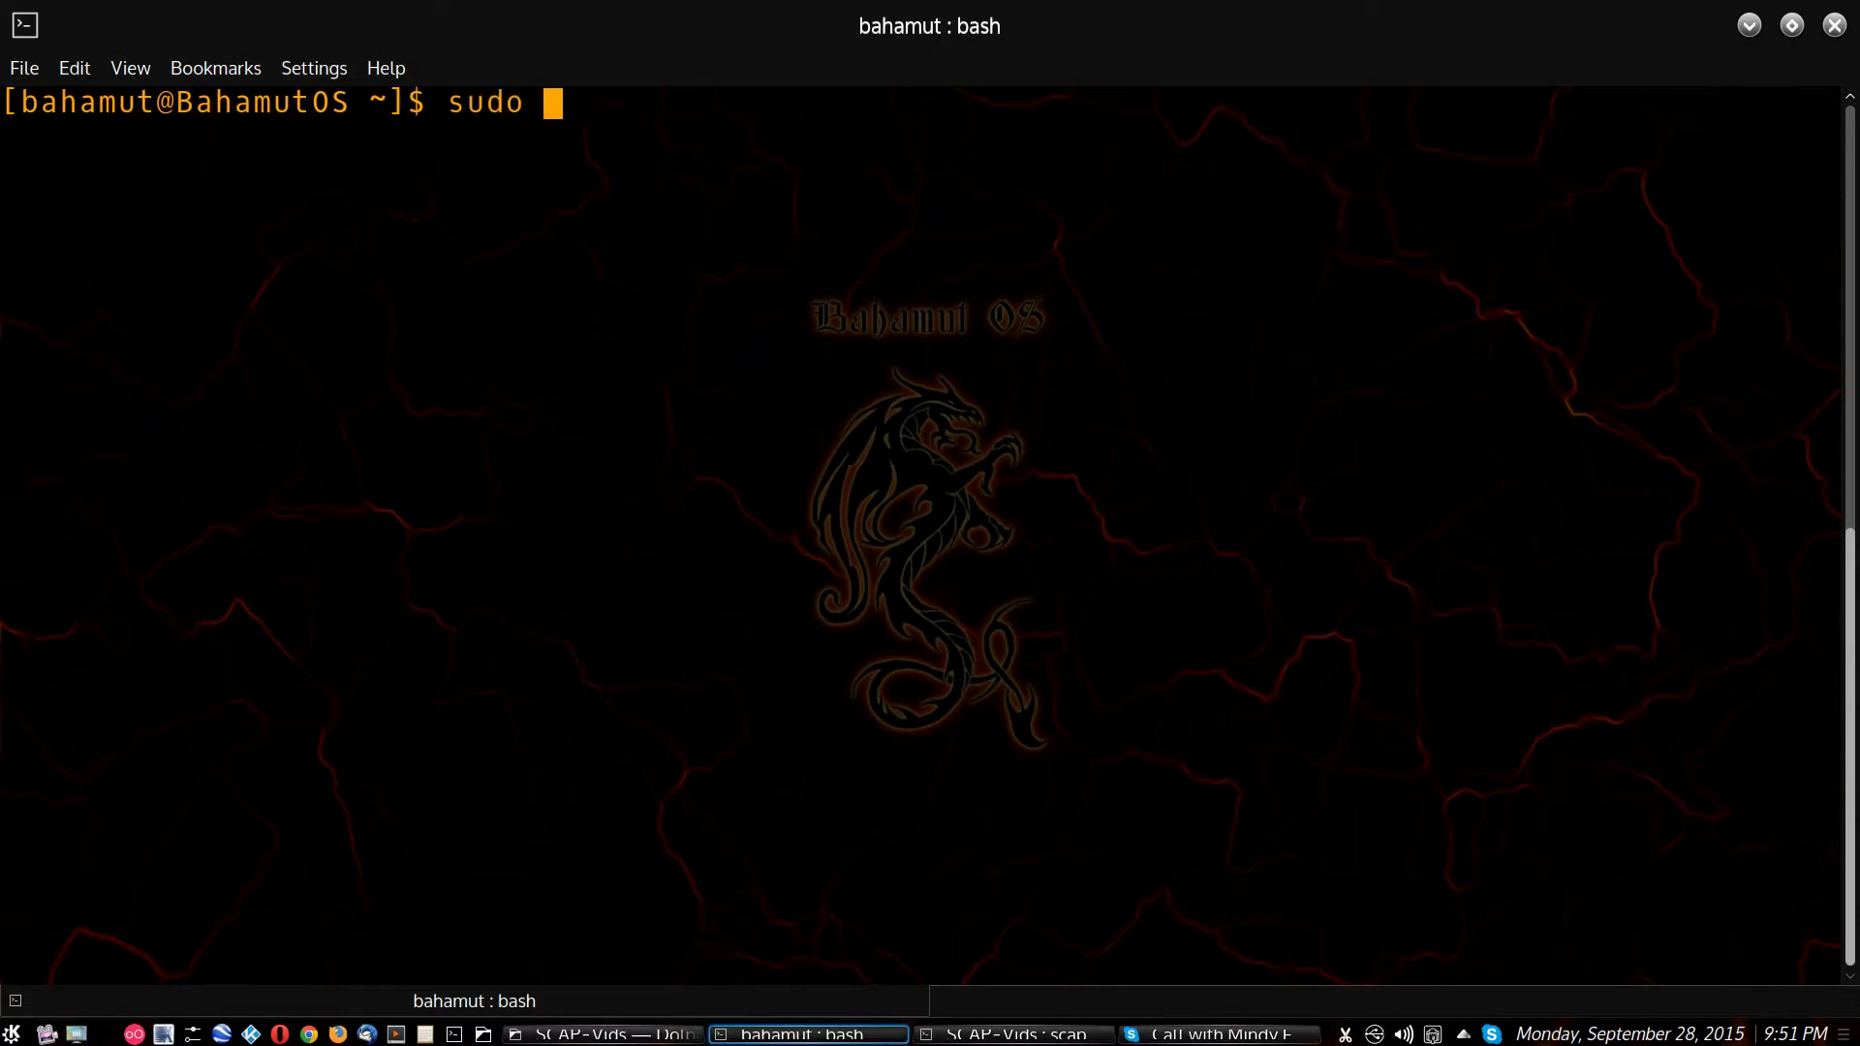
text(nano /)
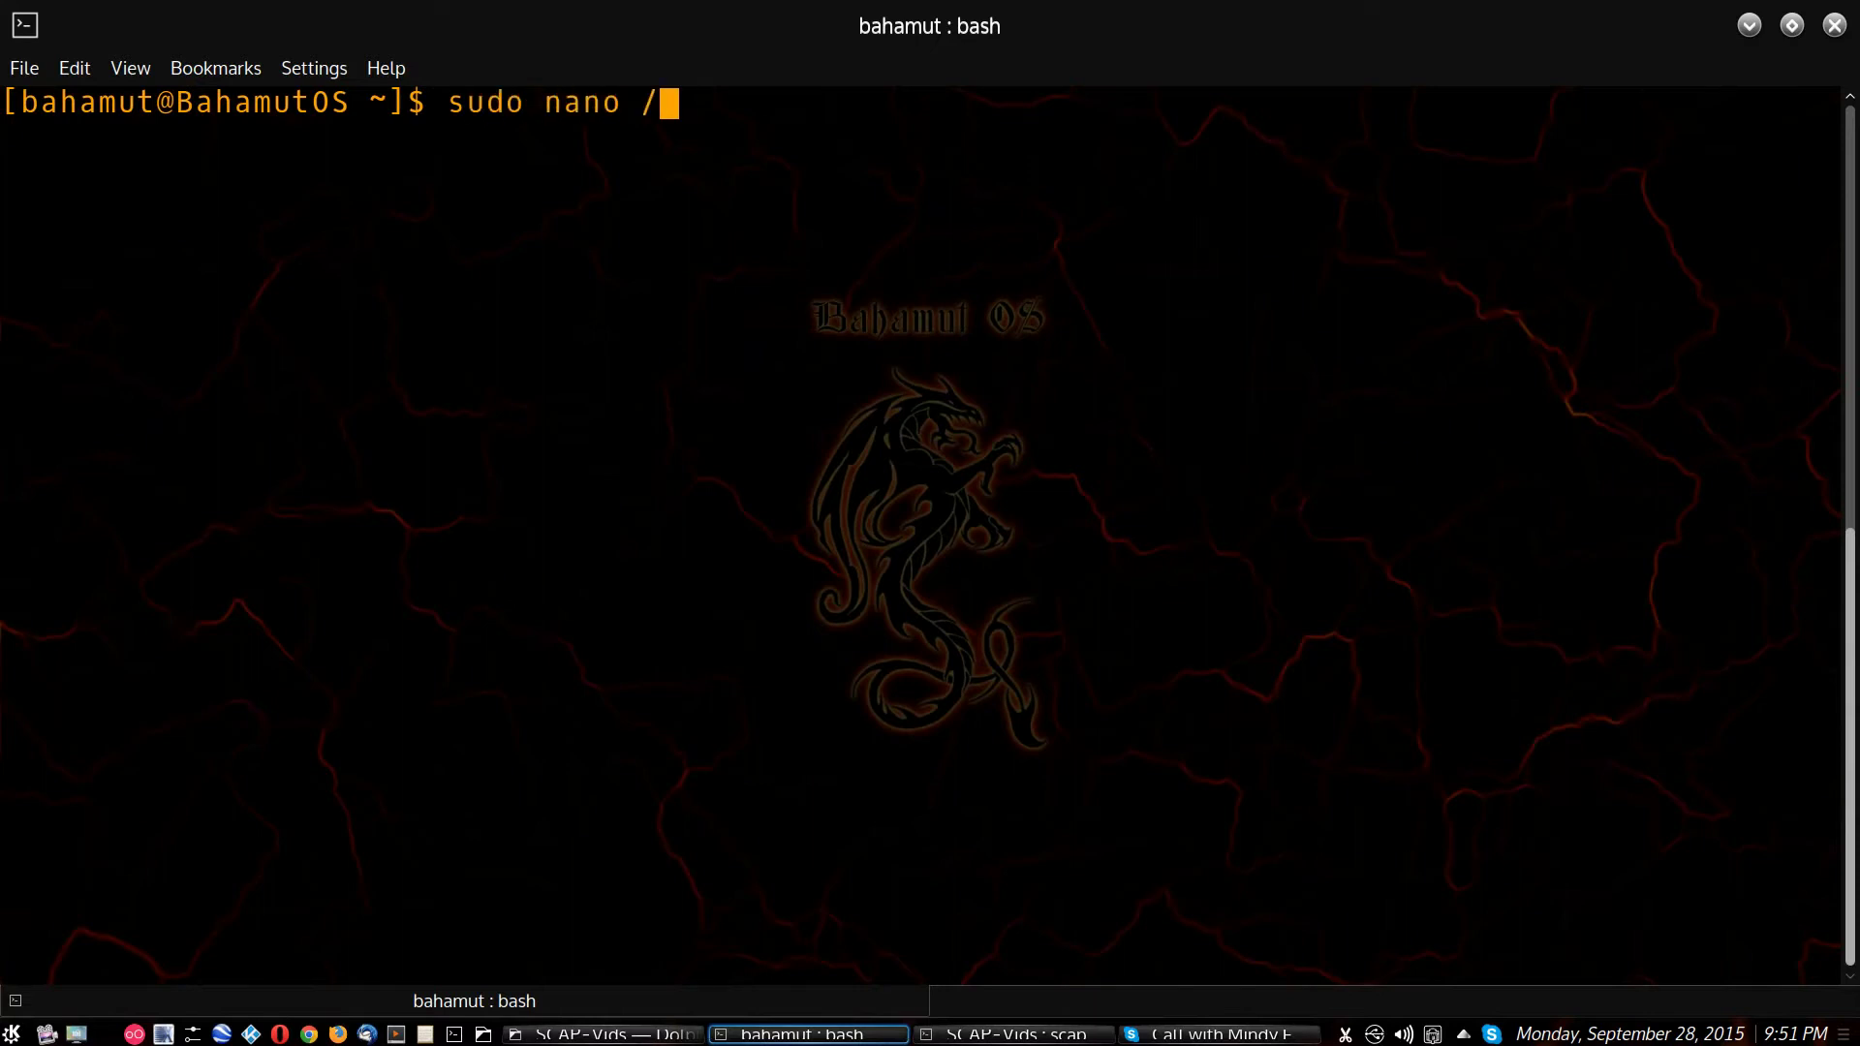
text(etc/)
text(pacman.)
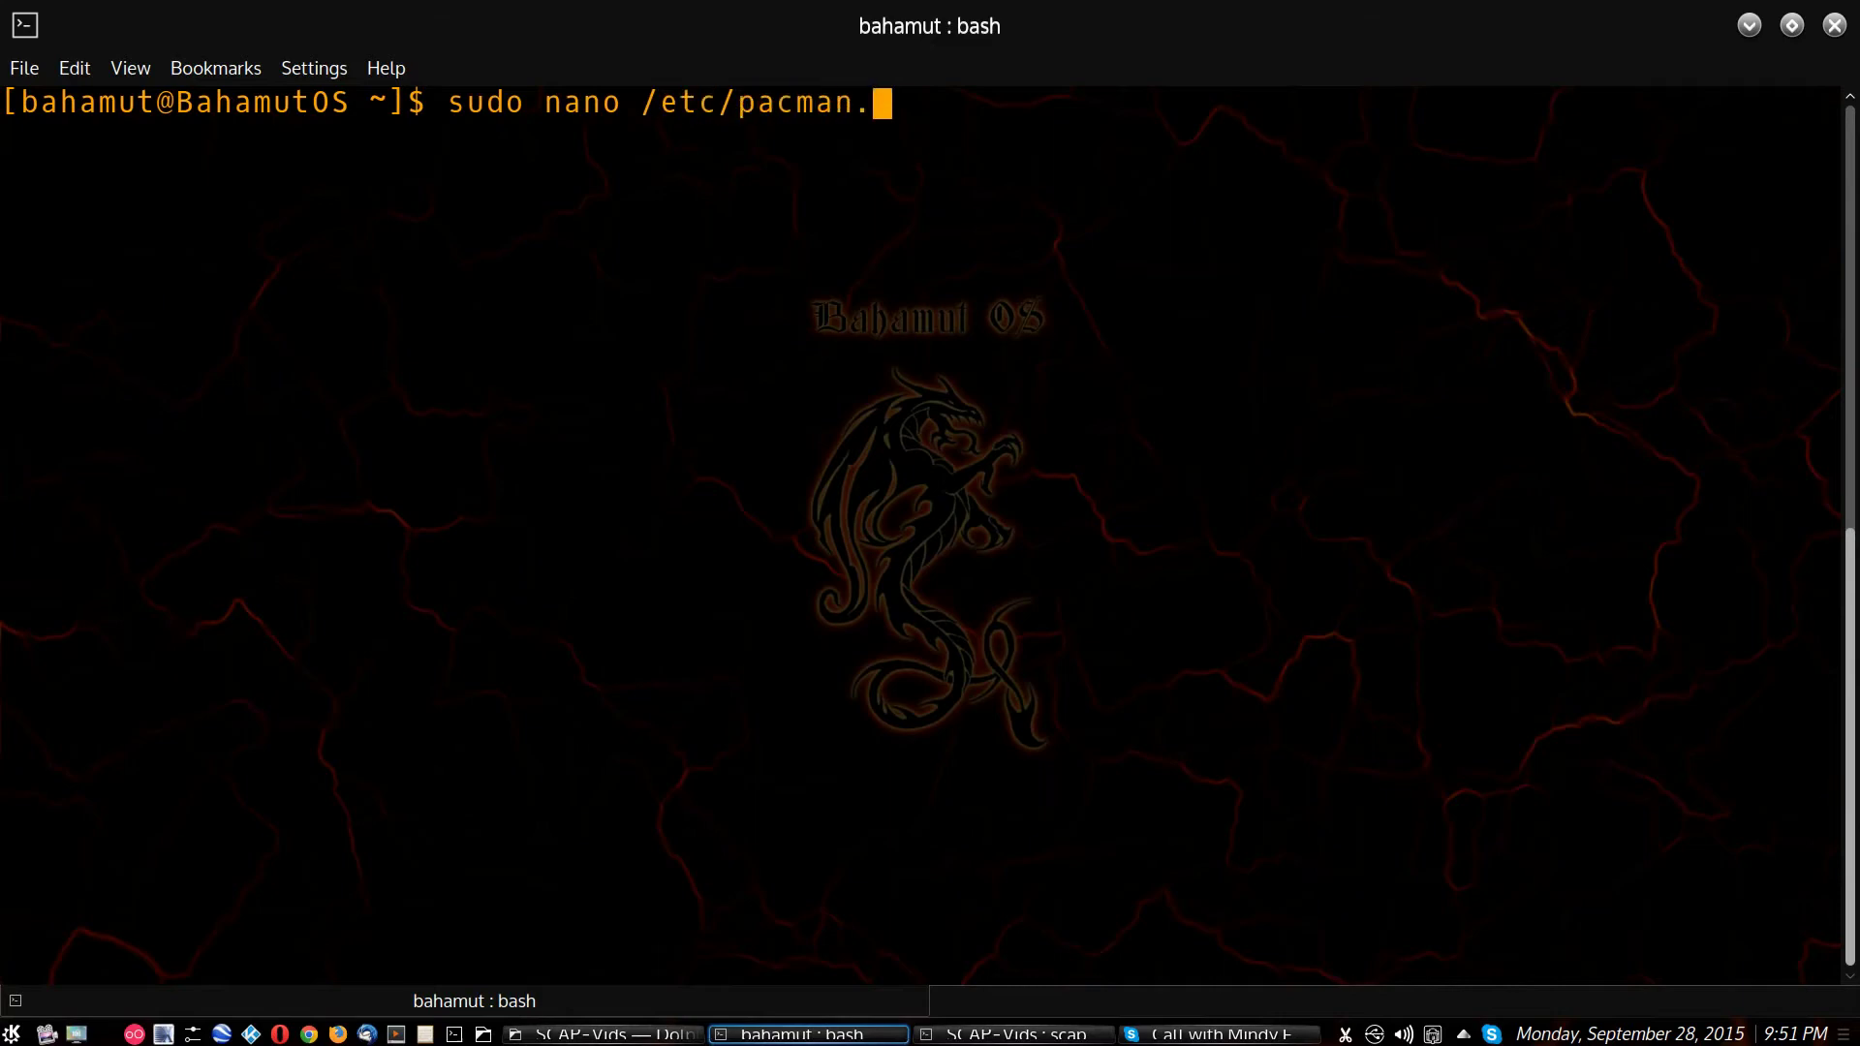
text(conf)
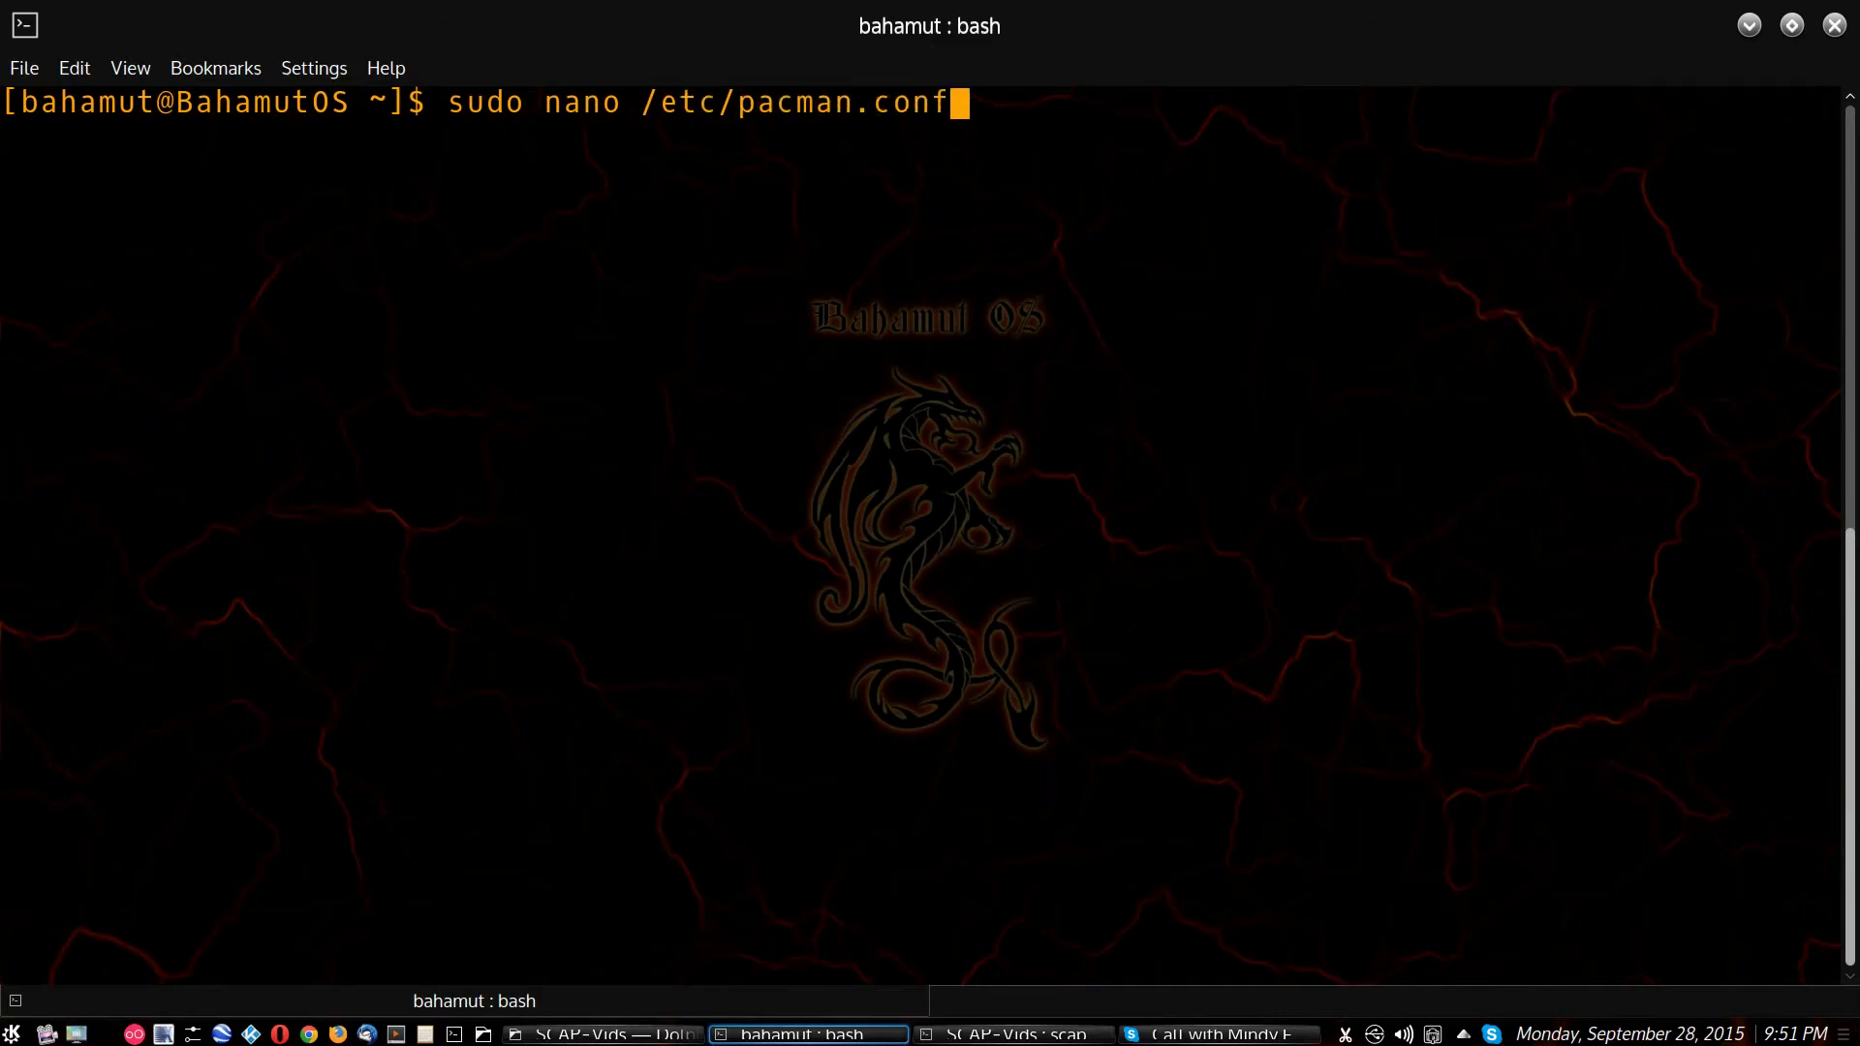
key(Return)
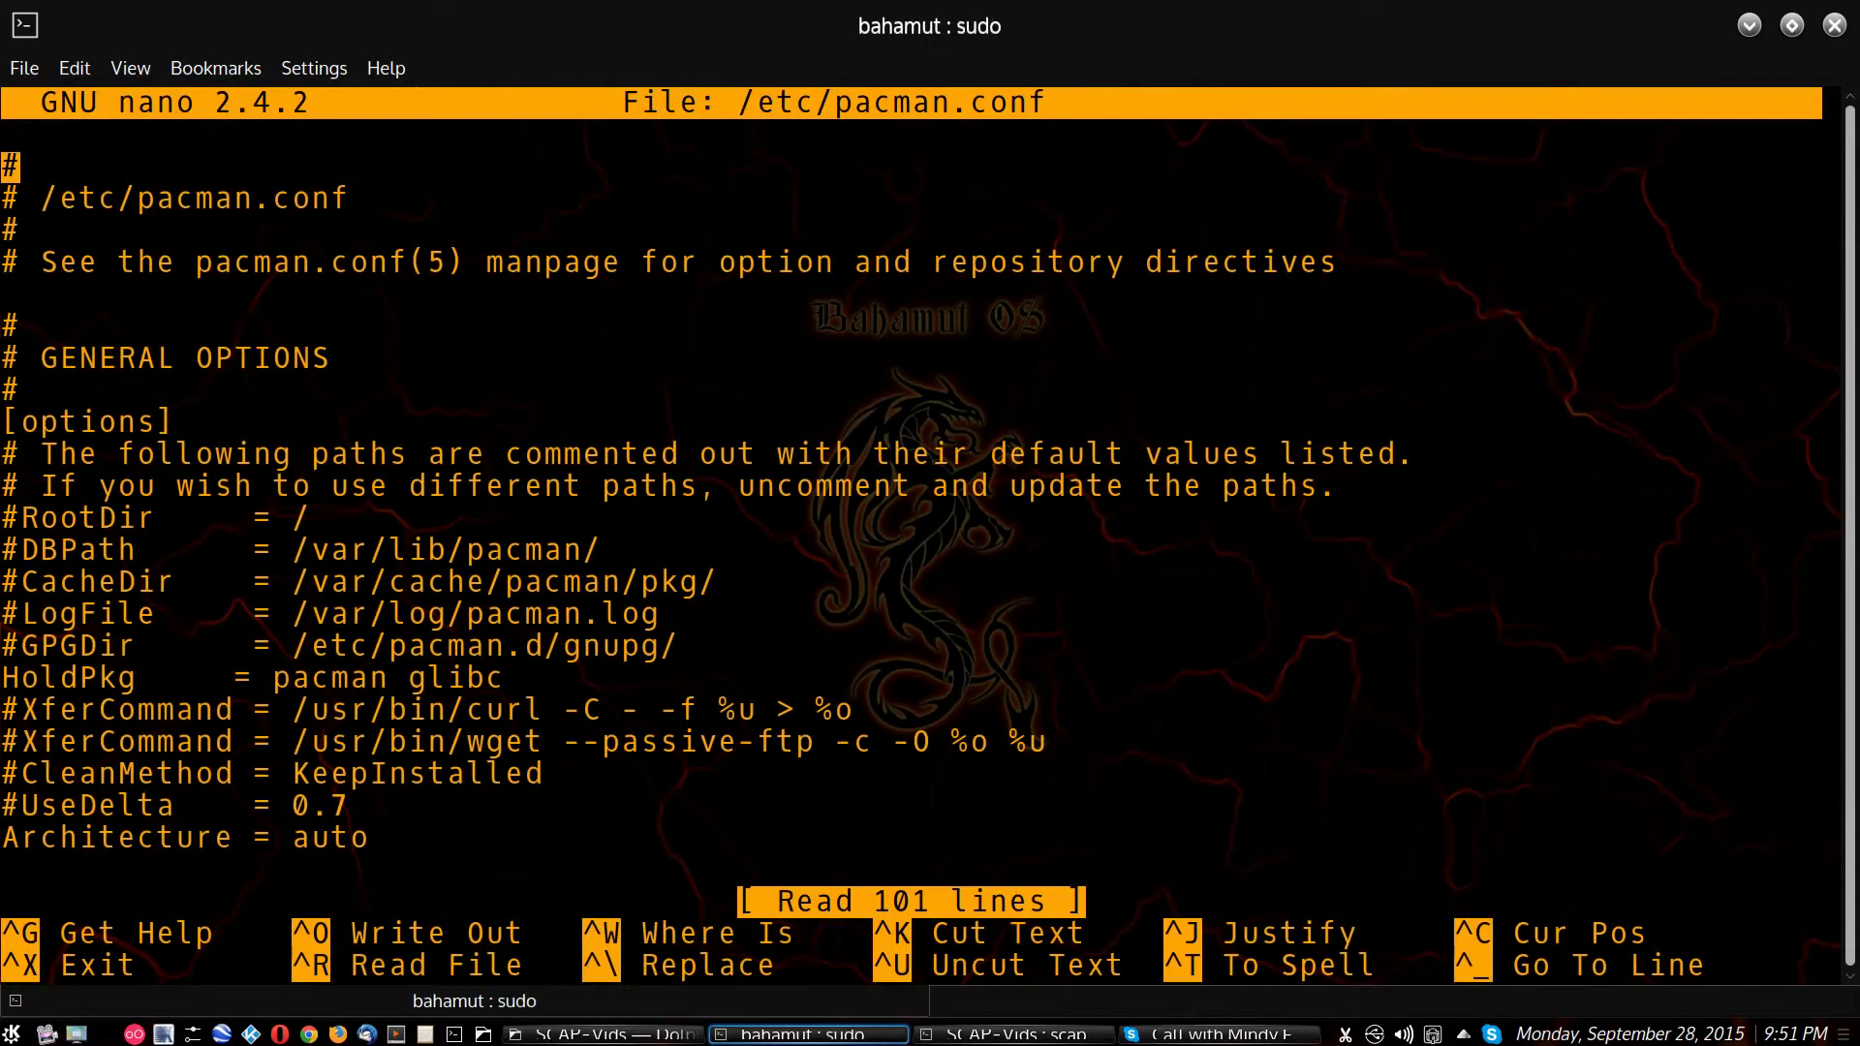
Move down past the general options and repository sections to the end of pacman.conf
key(Down)
key(Down)
key(Down)
key(Down)
key(Down)
key(Down)
key(Down)
key(Down)
key(Down)
key(Down)
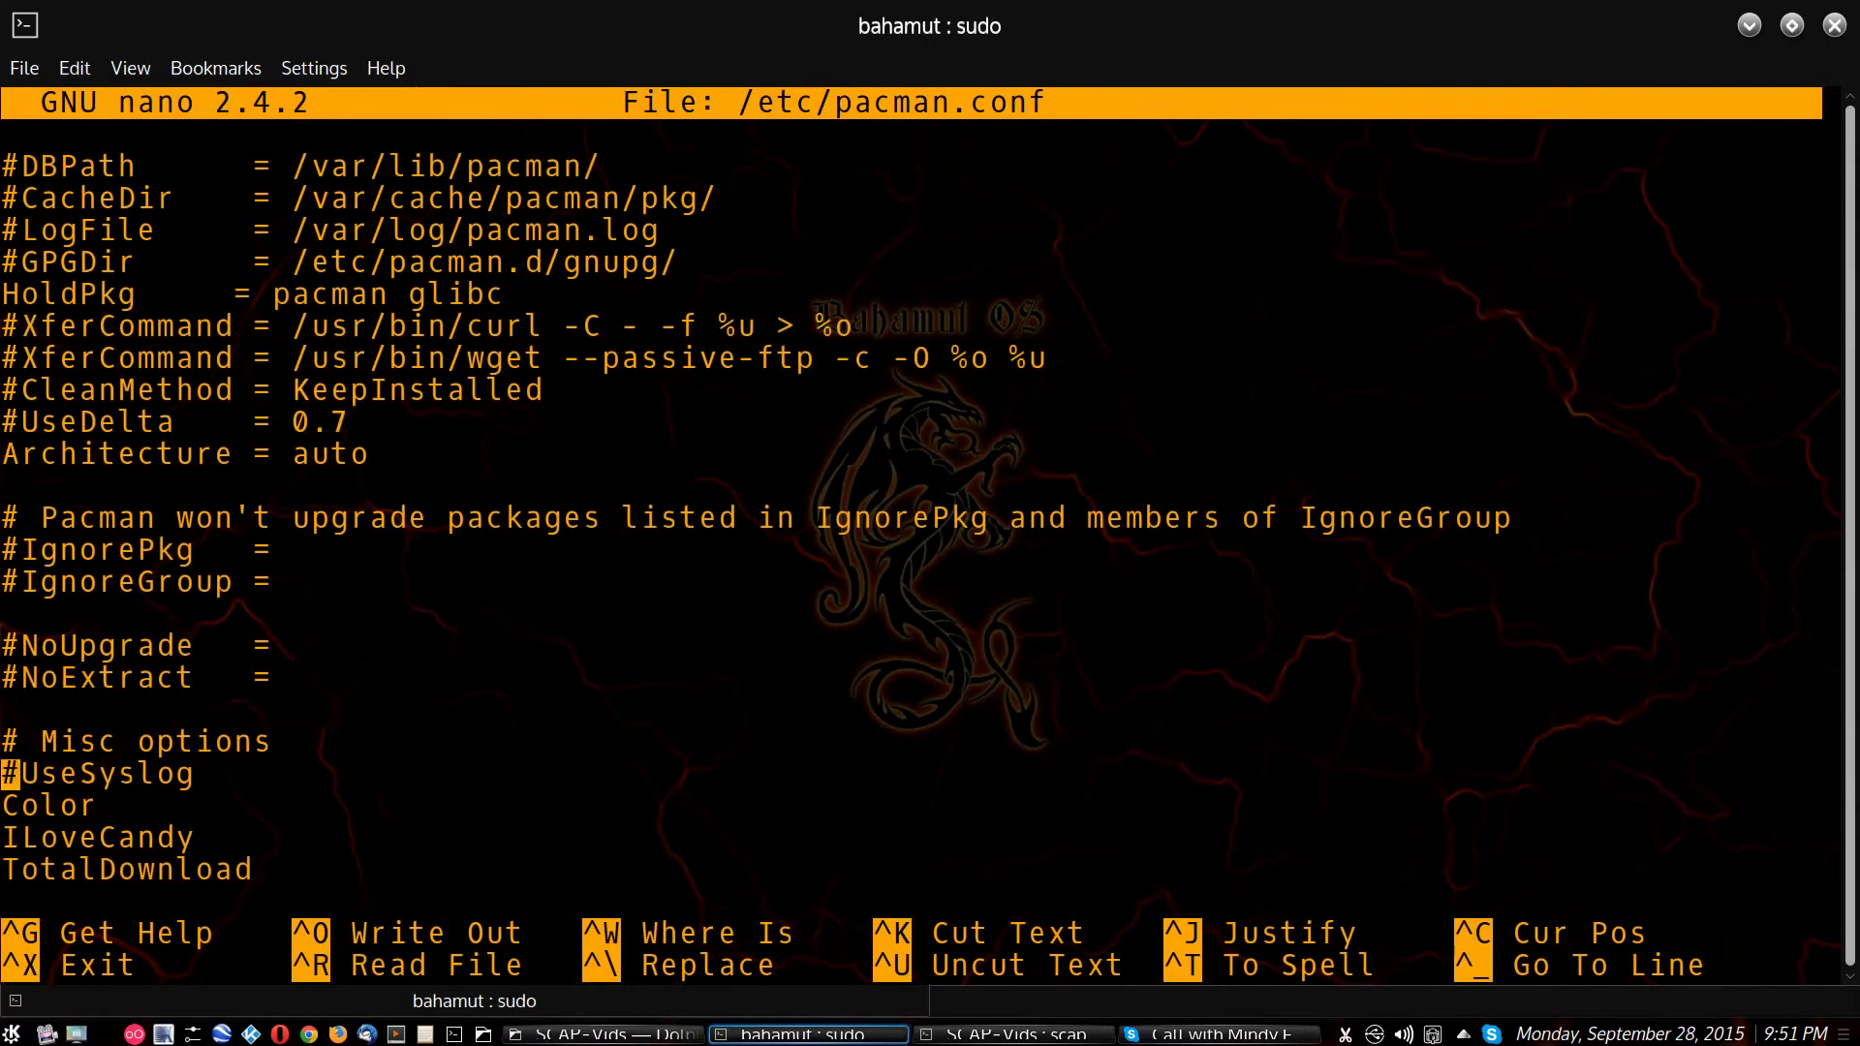
key(Down)
key(Down)
key(Down)
key(Down)
key(Down)
key(Down)
key(Down)
key(Down)
key(Down)
key(Down)
key(Down)
key(Down)
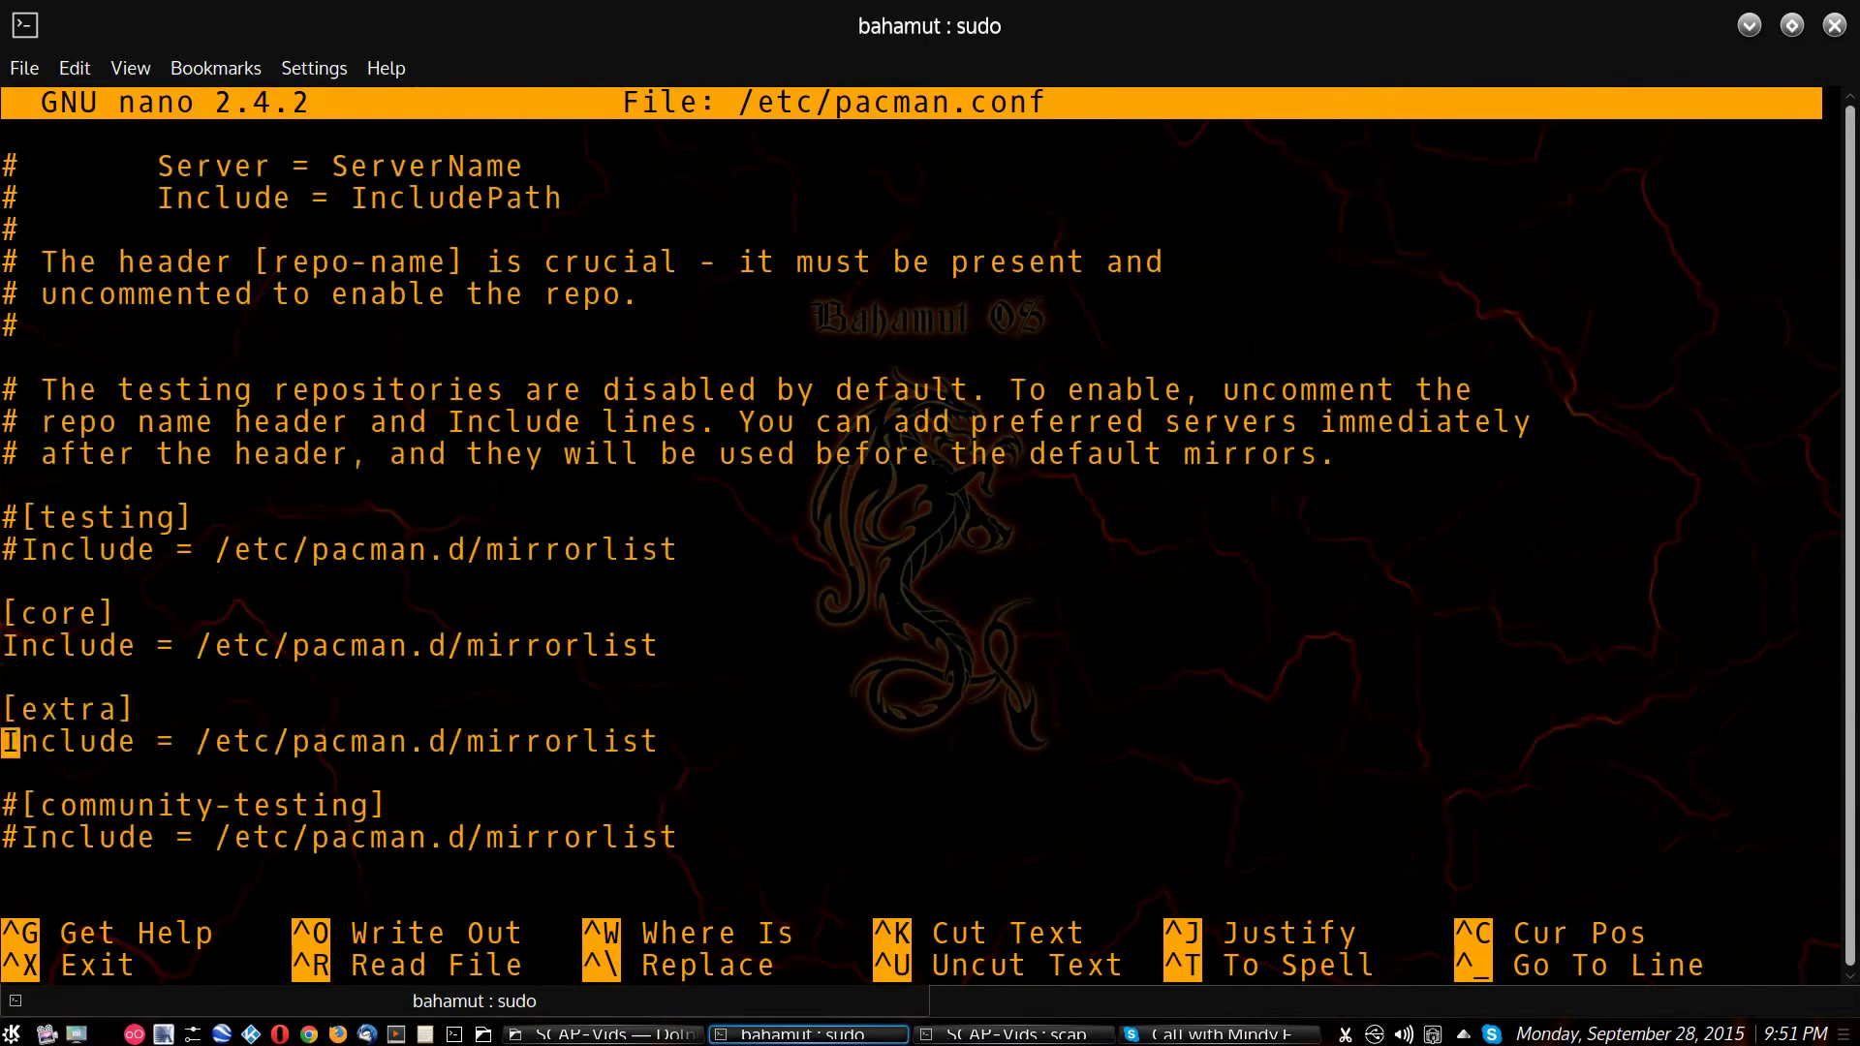
key(Down)
key(Down)
key(Down)
key(Down)
key(Down)
key(Down)
key(Down)
key(Down)
key(Down)
key(Down)
key(Down)
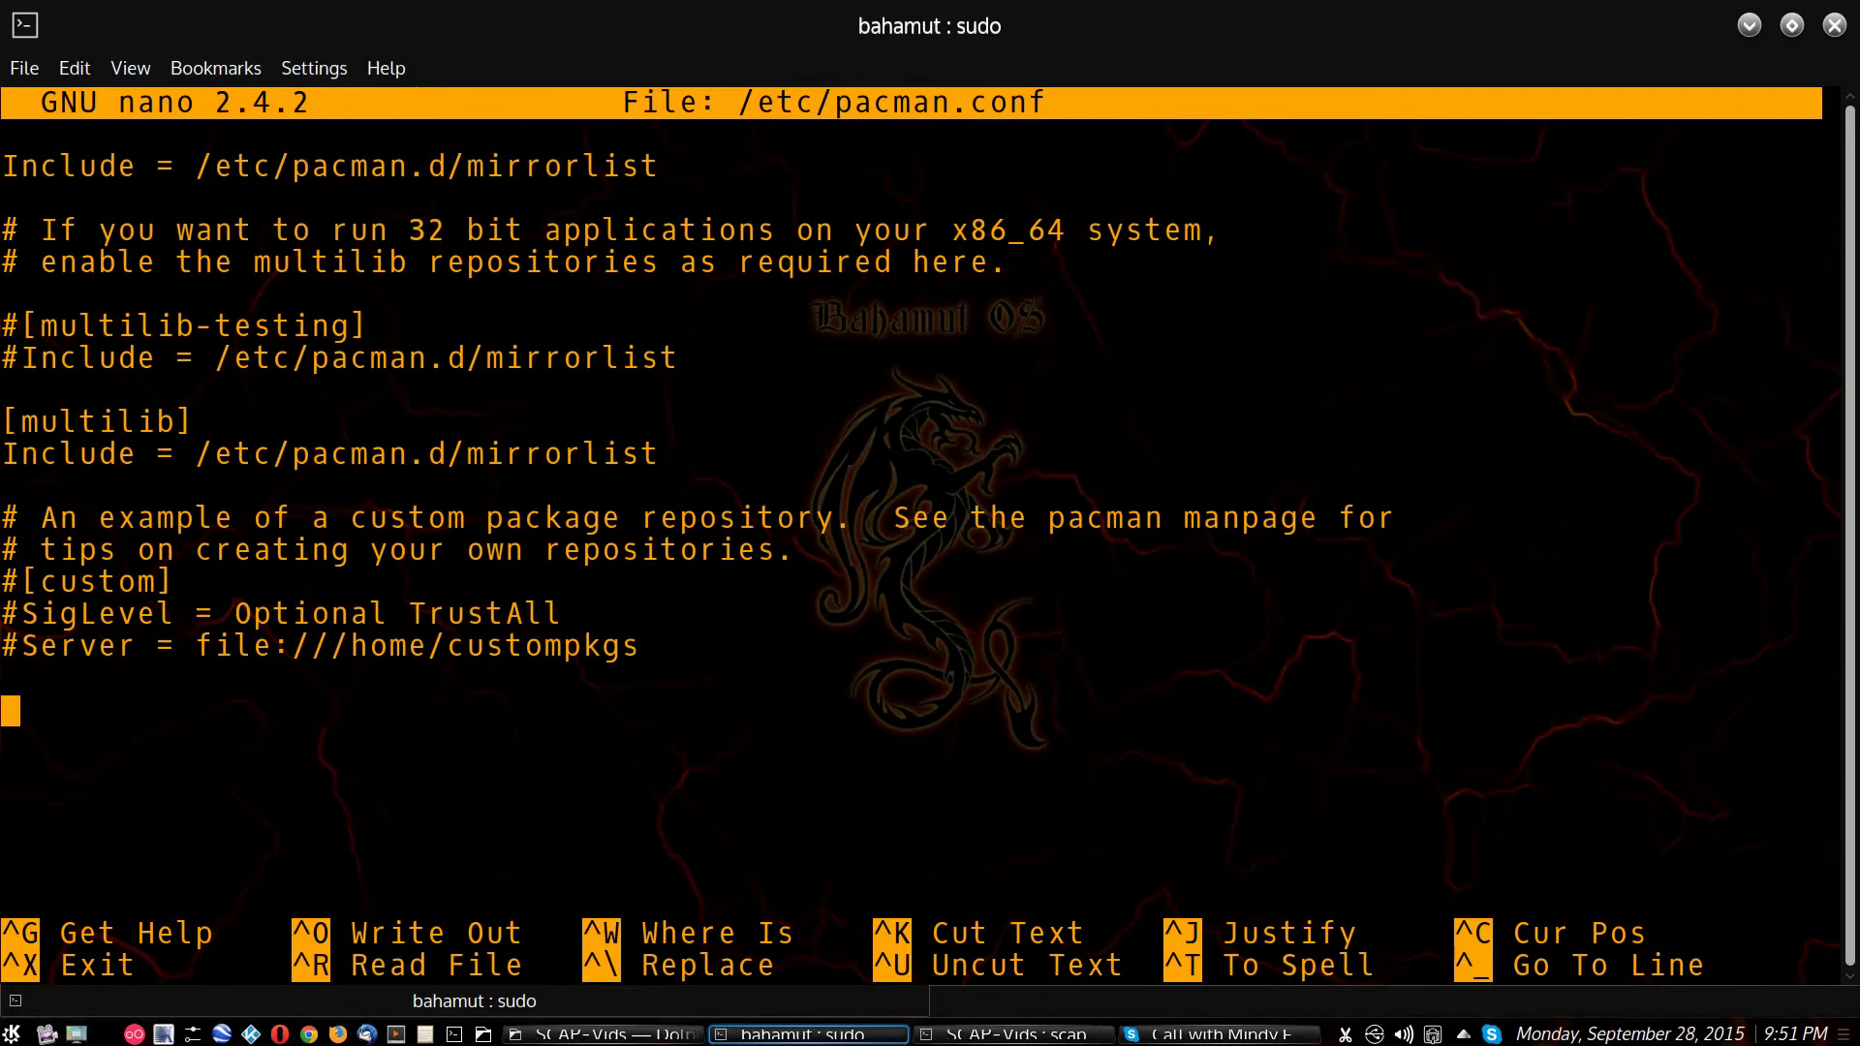
text([])
key(Left)
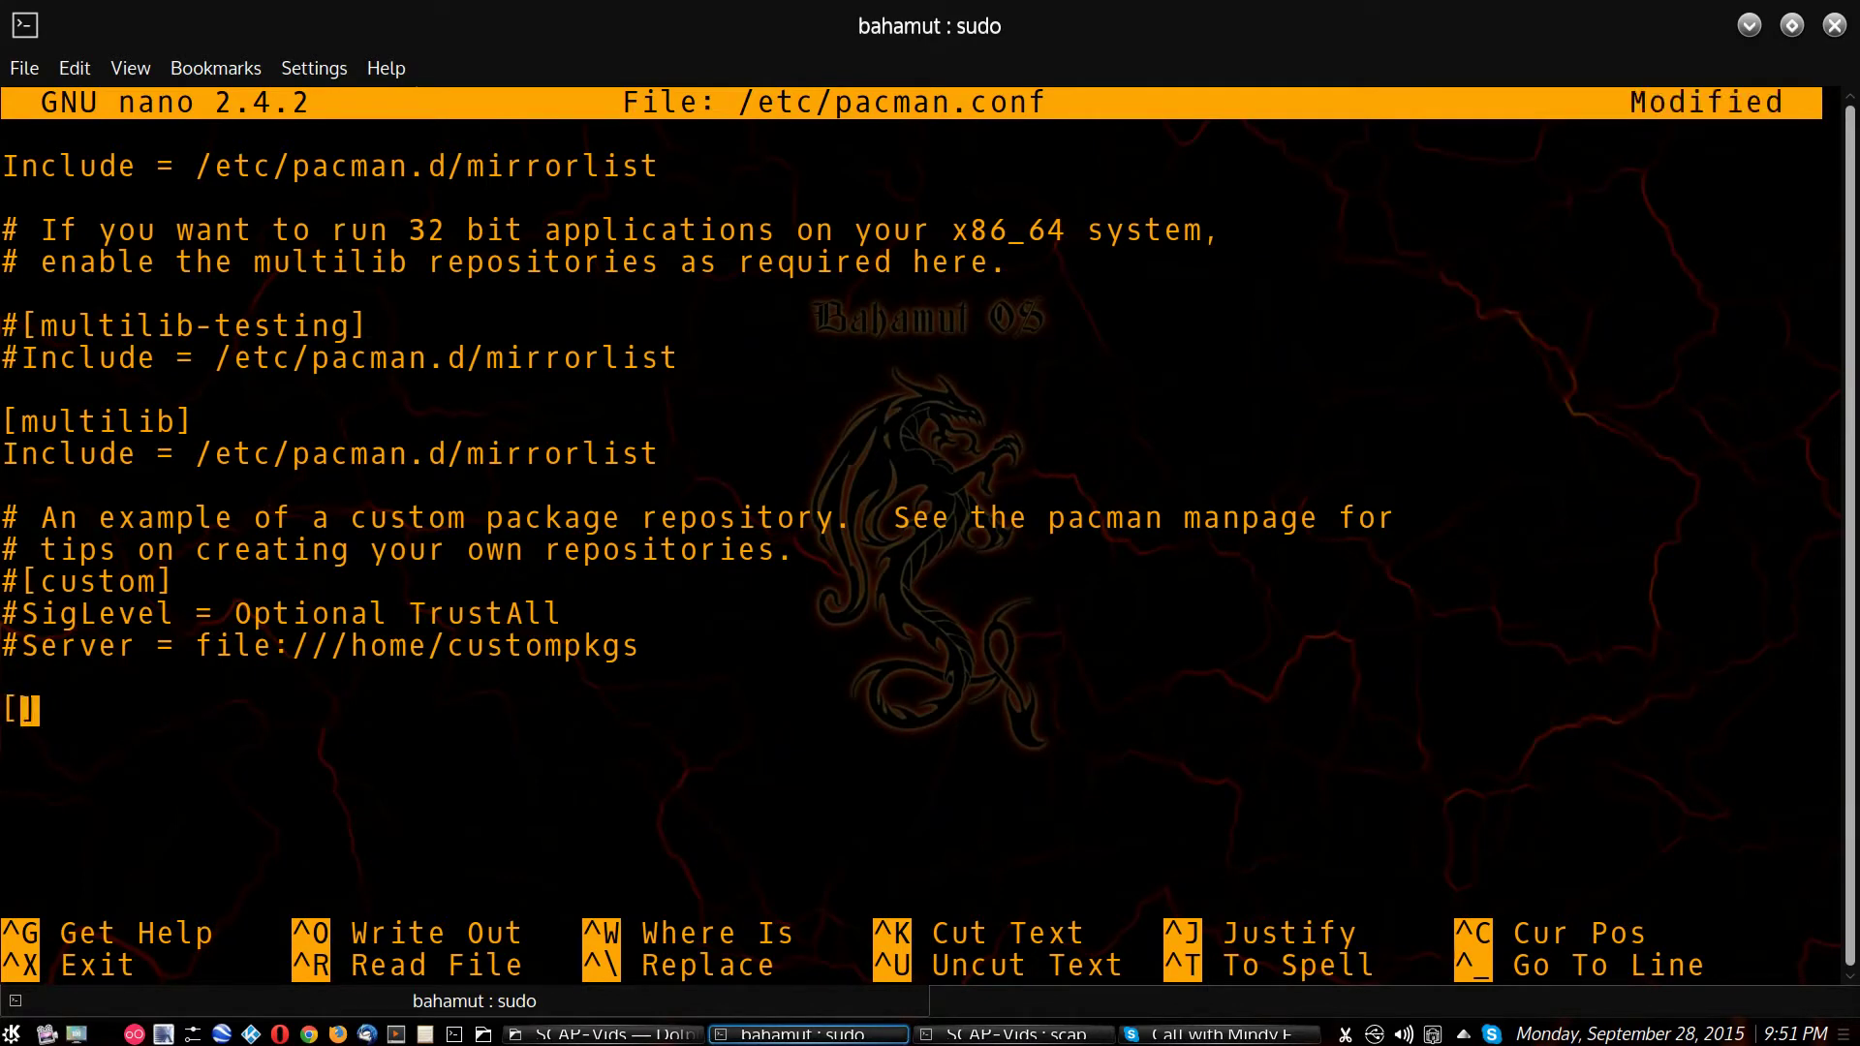
text(archlinux)
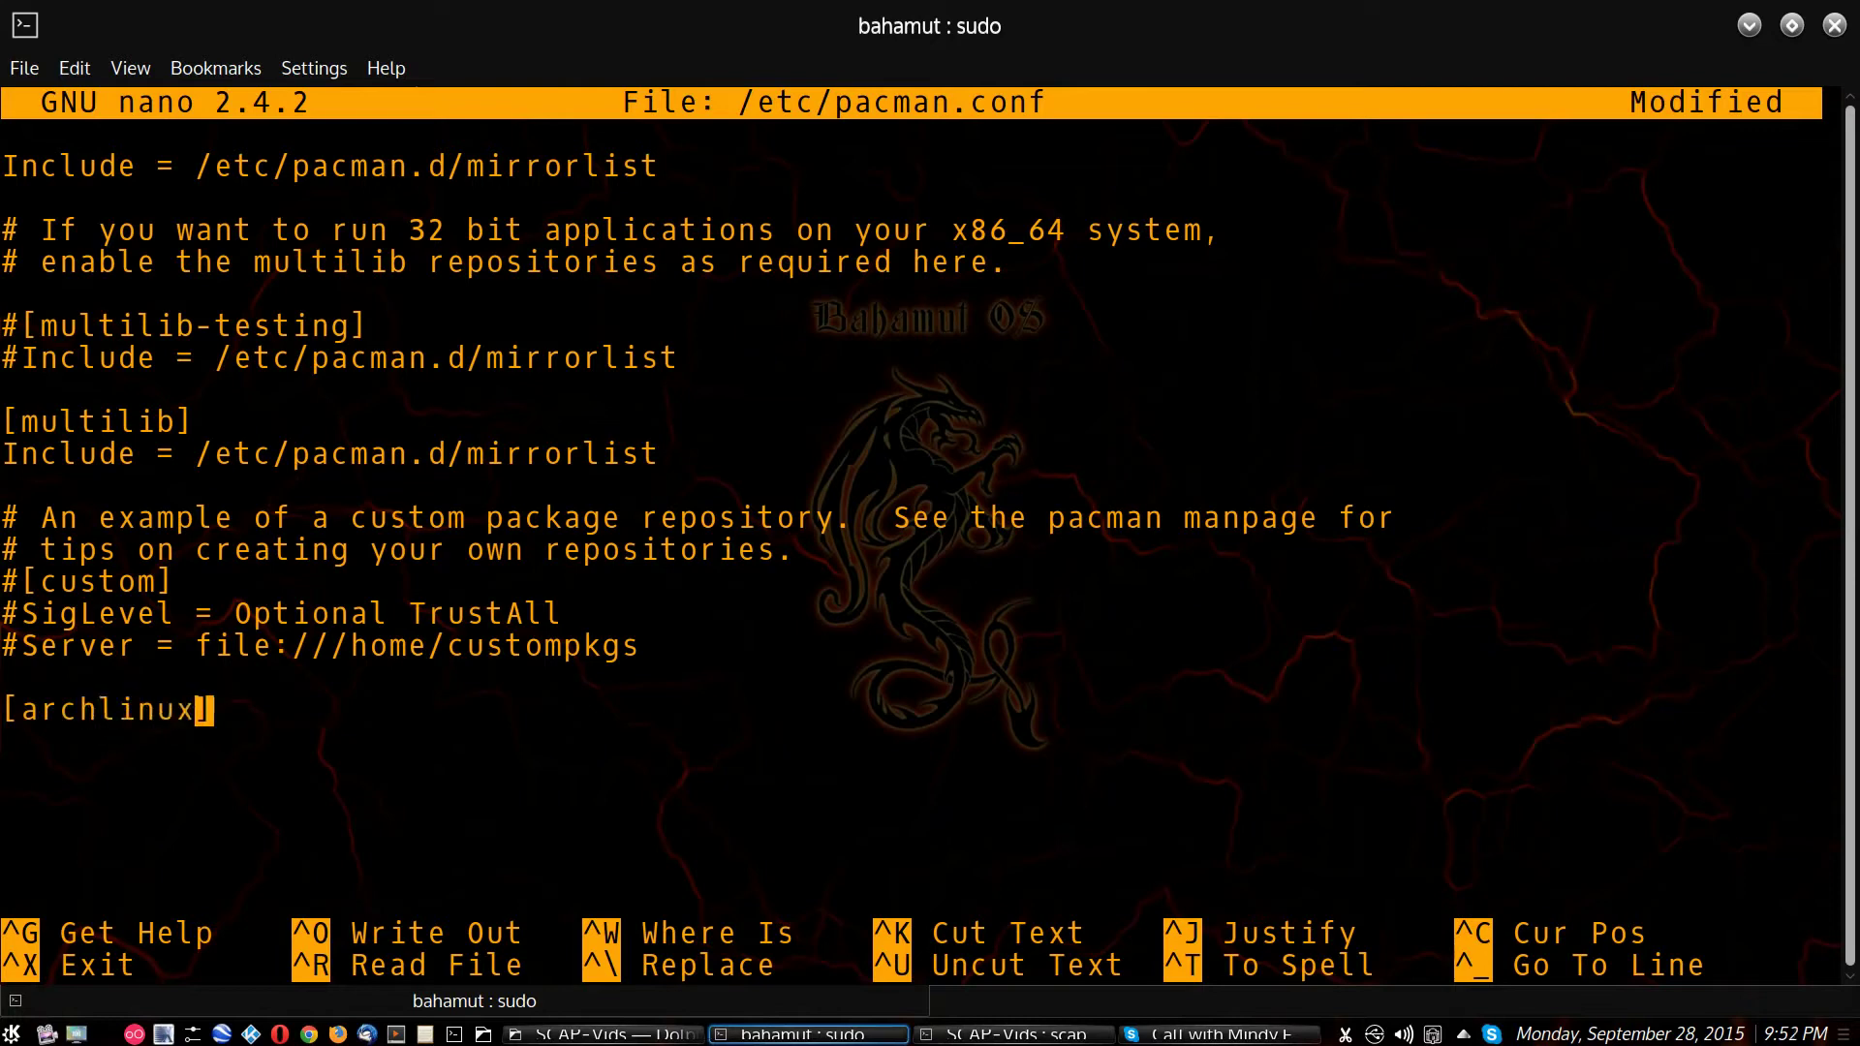
text(fr)
key(Right)
key(Return)
text(S)
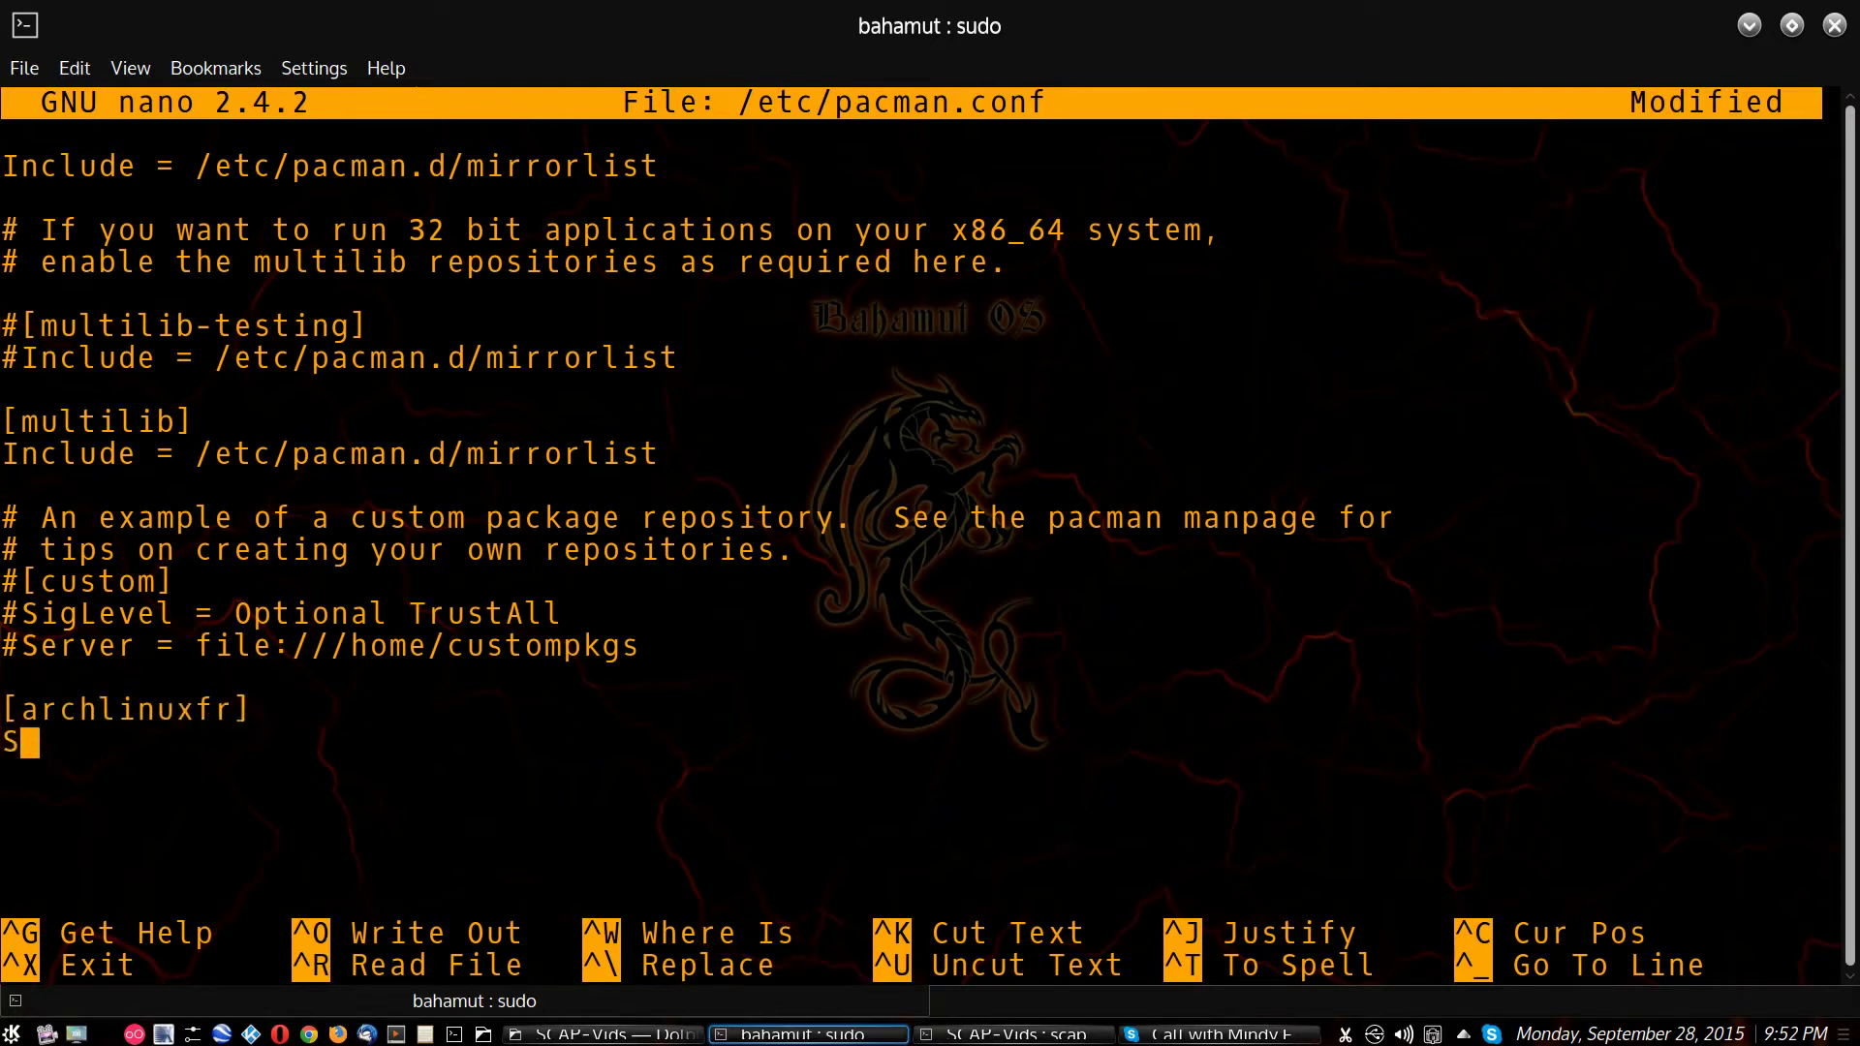
text(igLe)
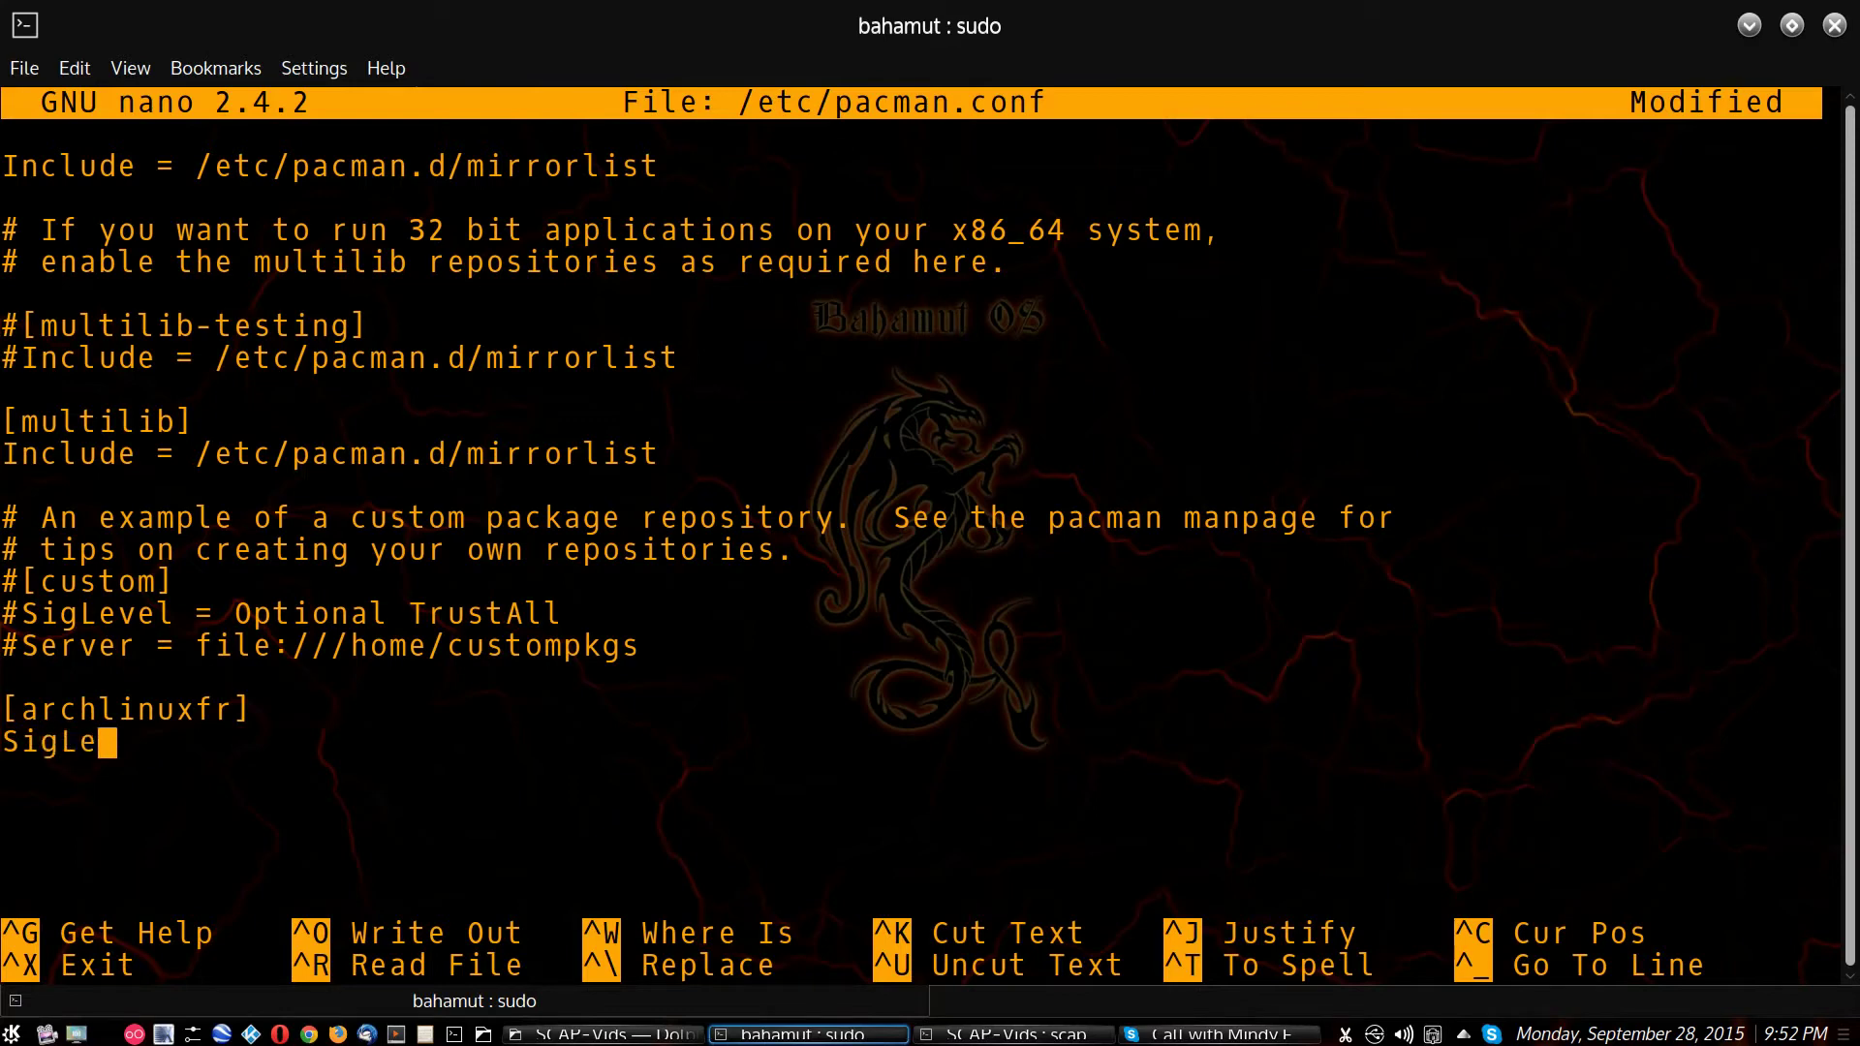
text(vel = )
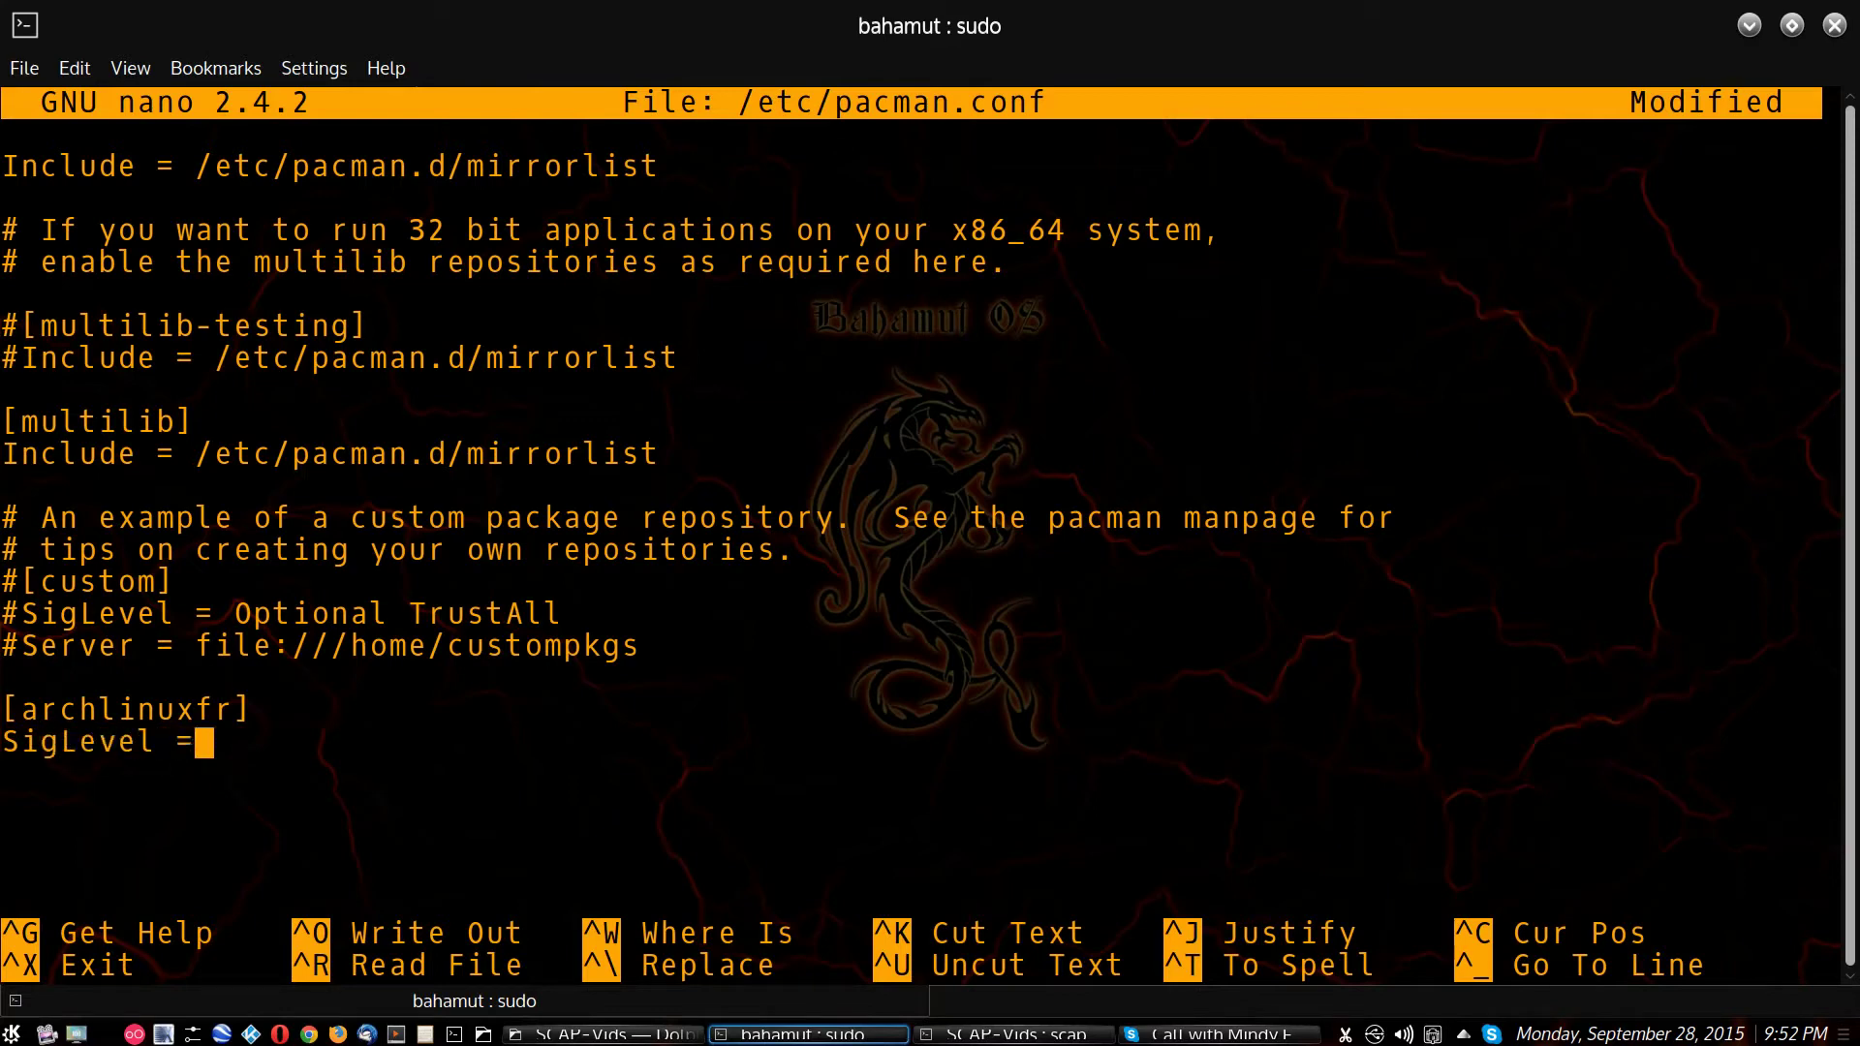
text(Never)
key(Return)
text(Se)
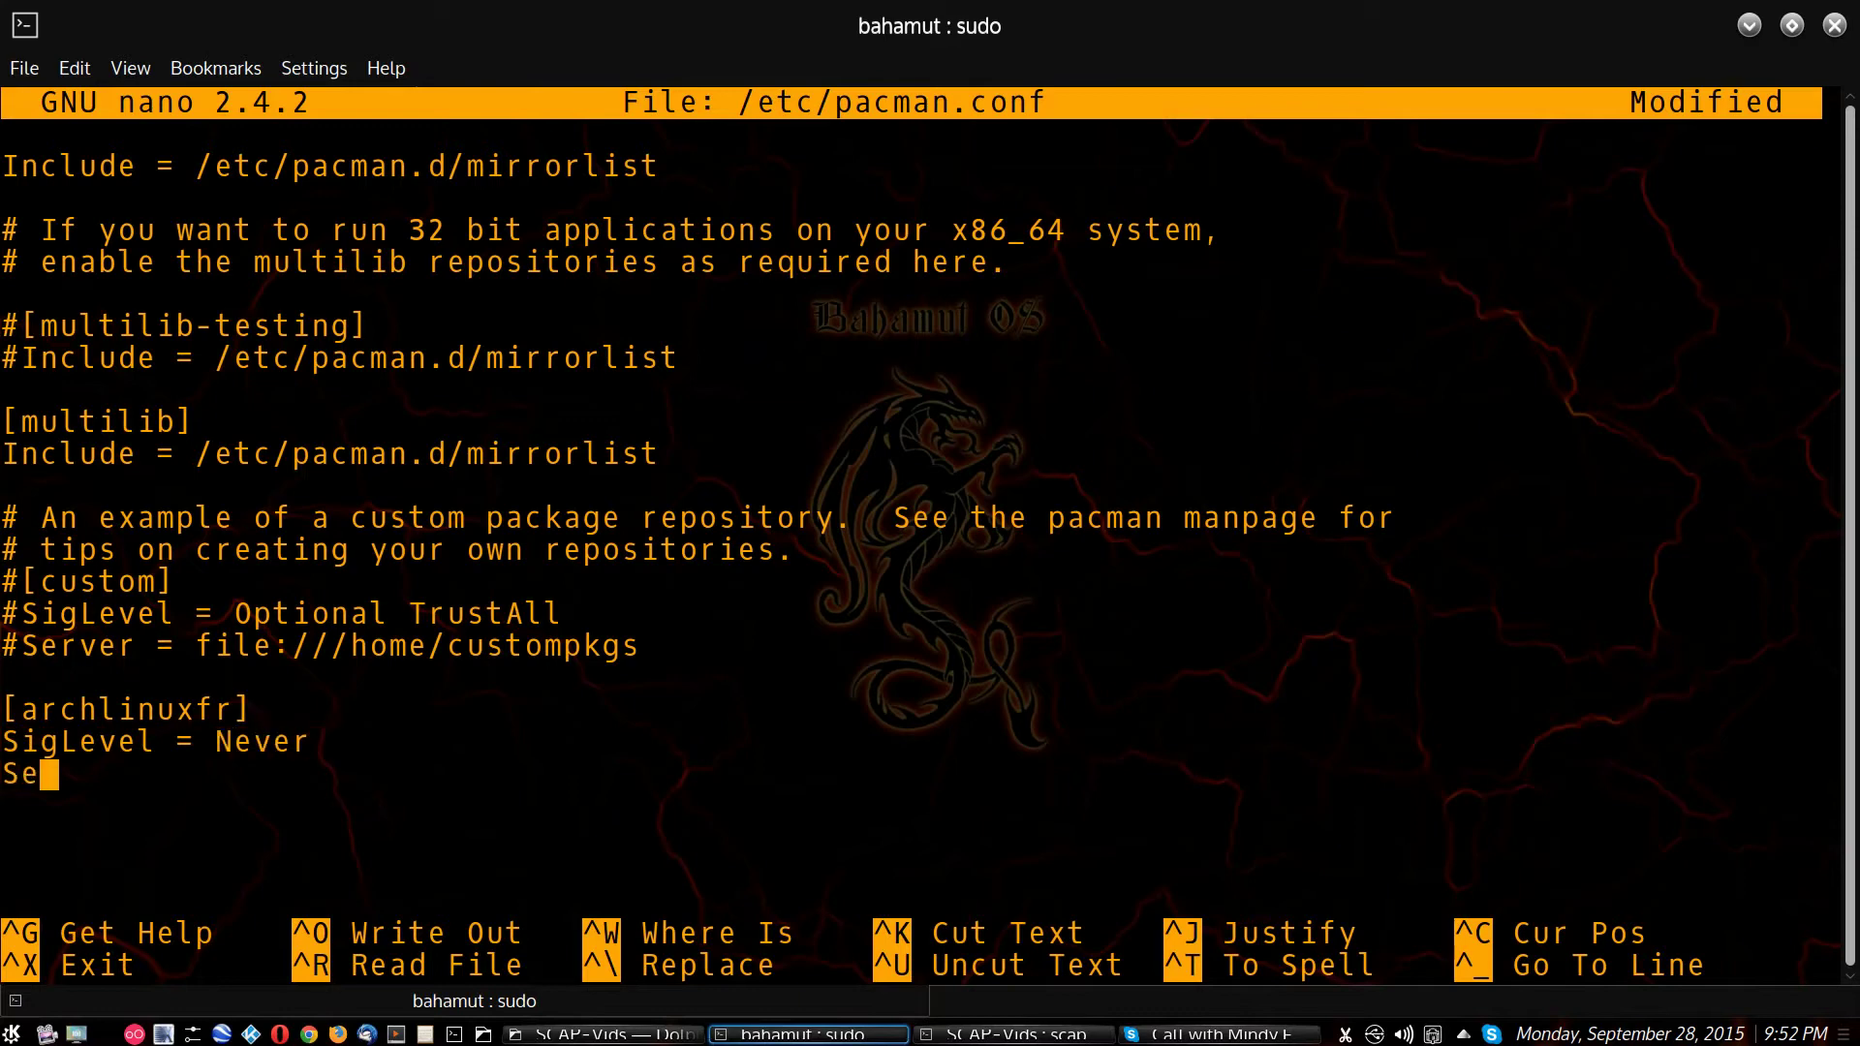
text(rver)
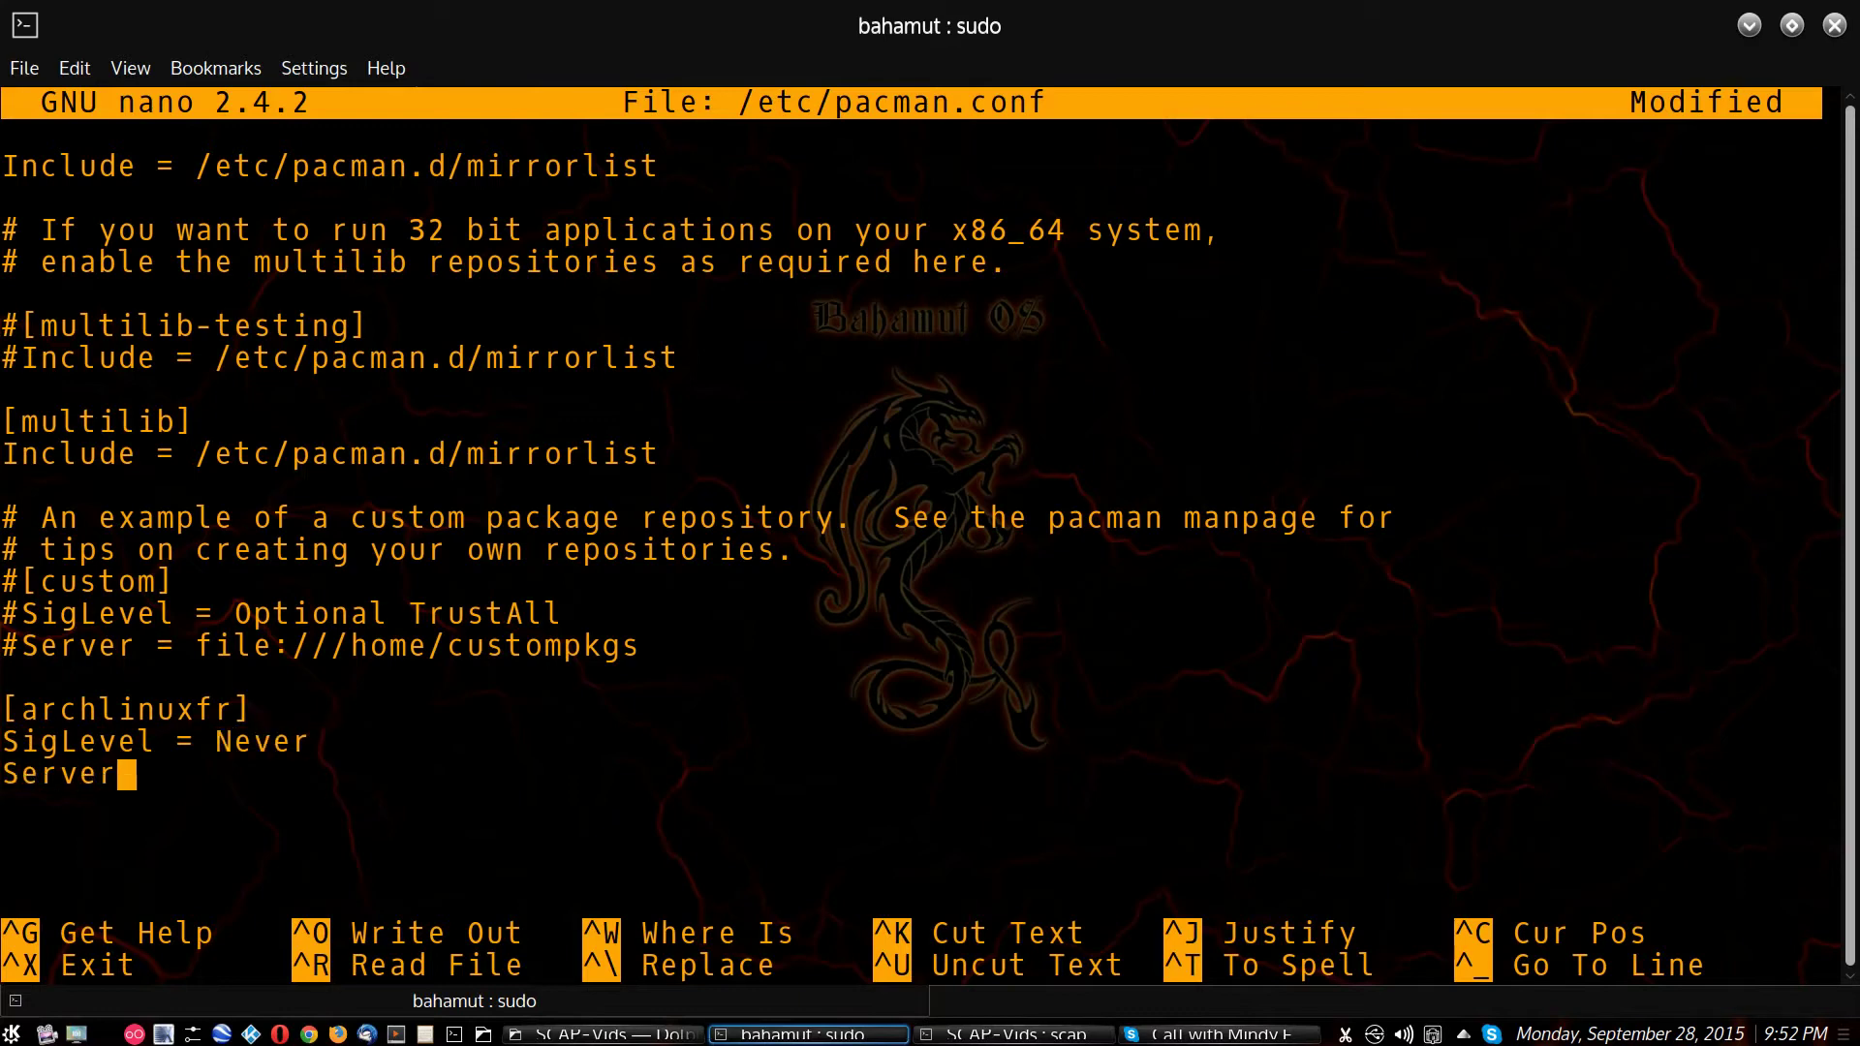
text( = htt)
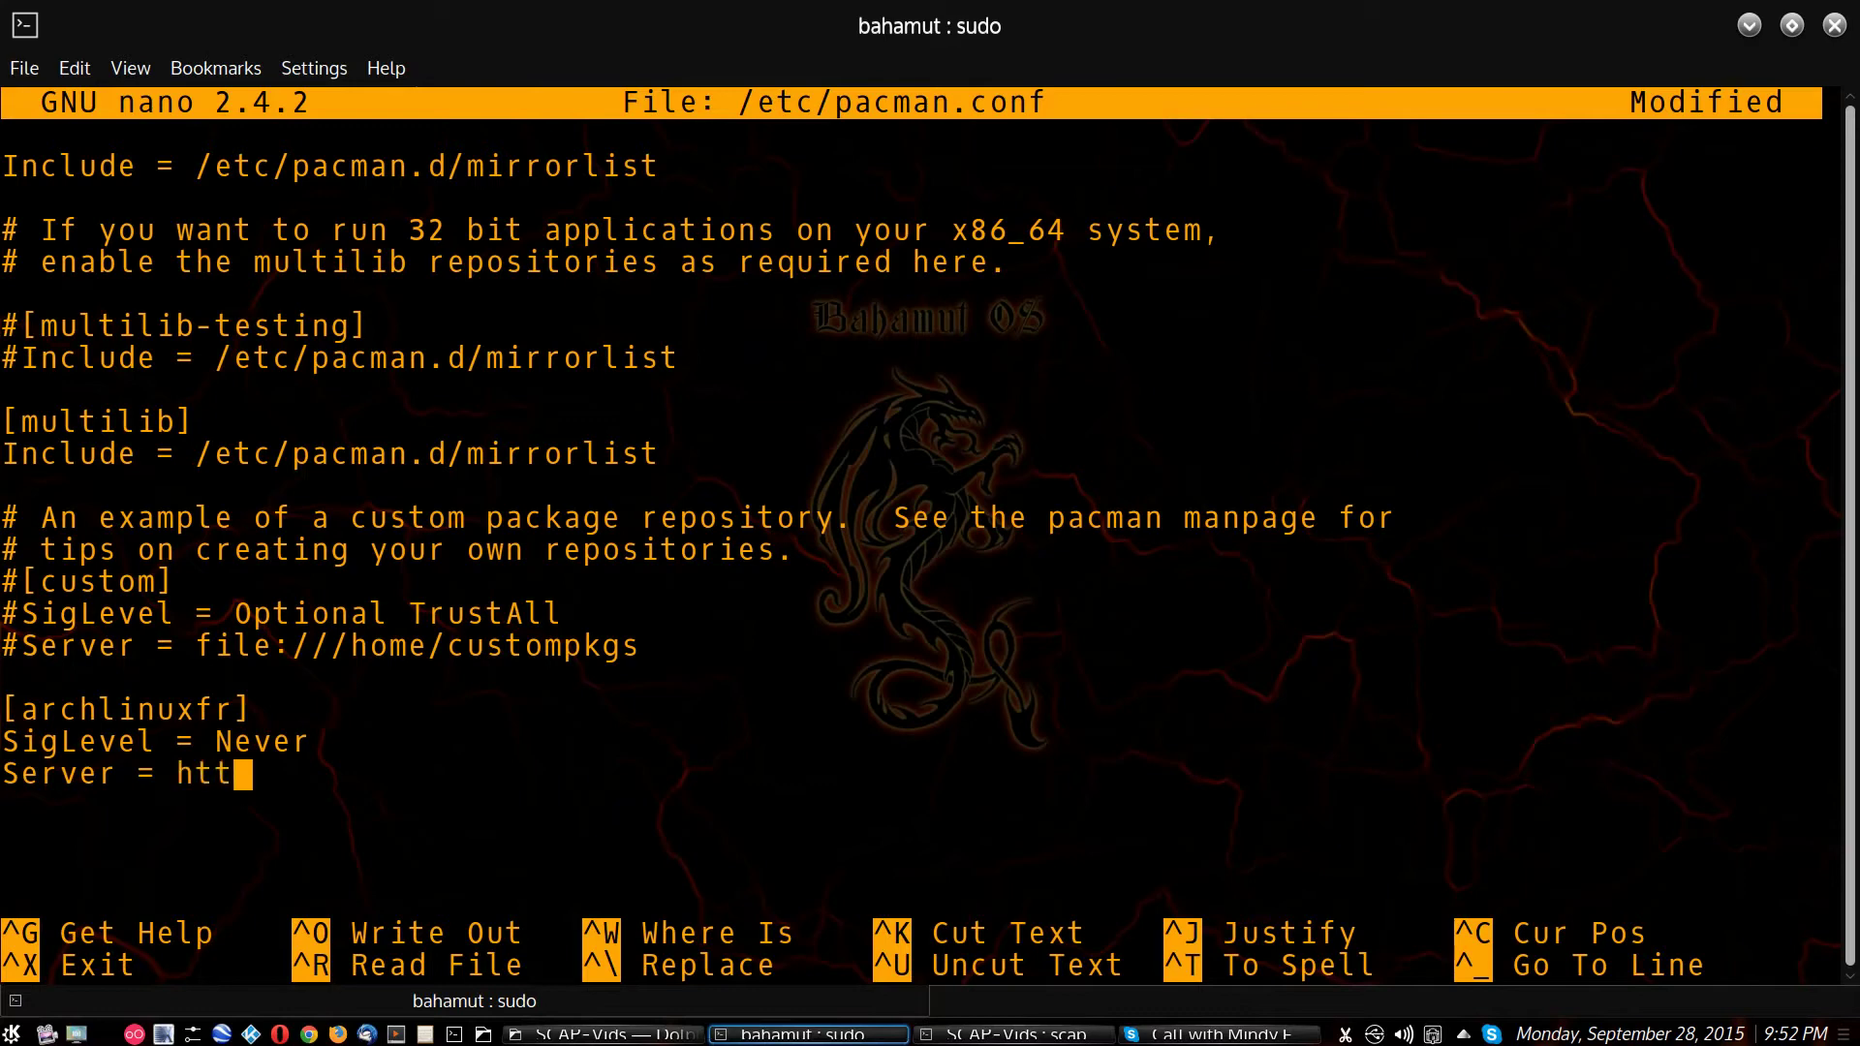
text(p://)
text(rep)
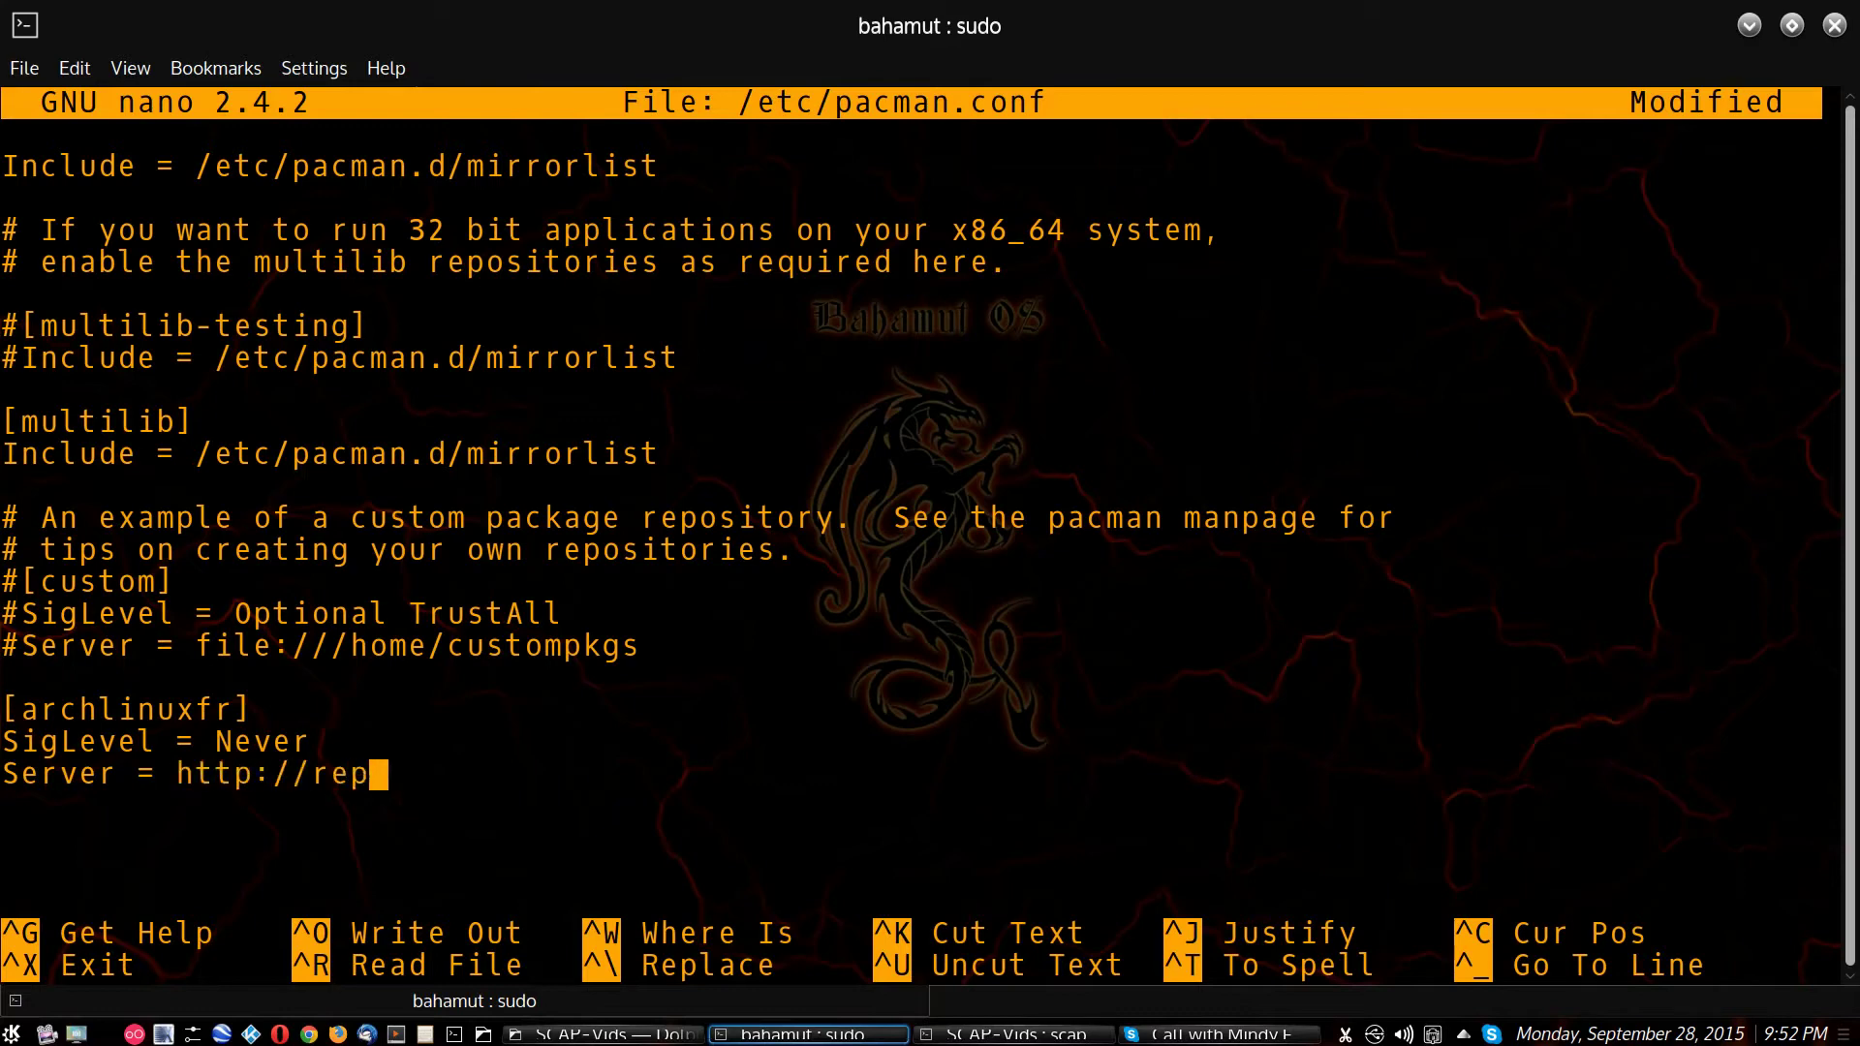
text(o.archli)
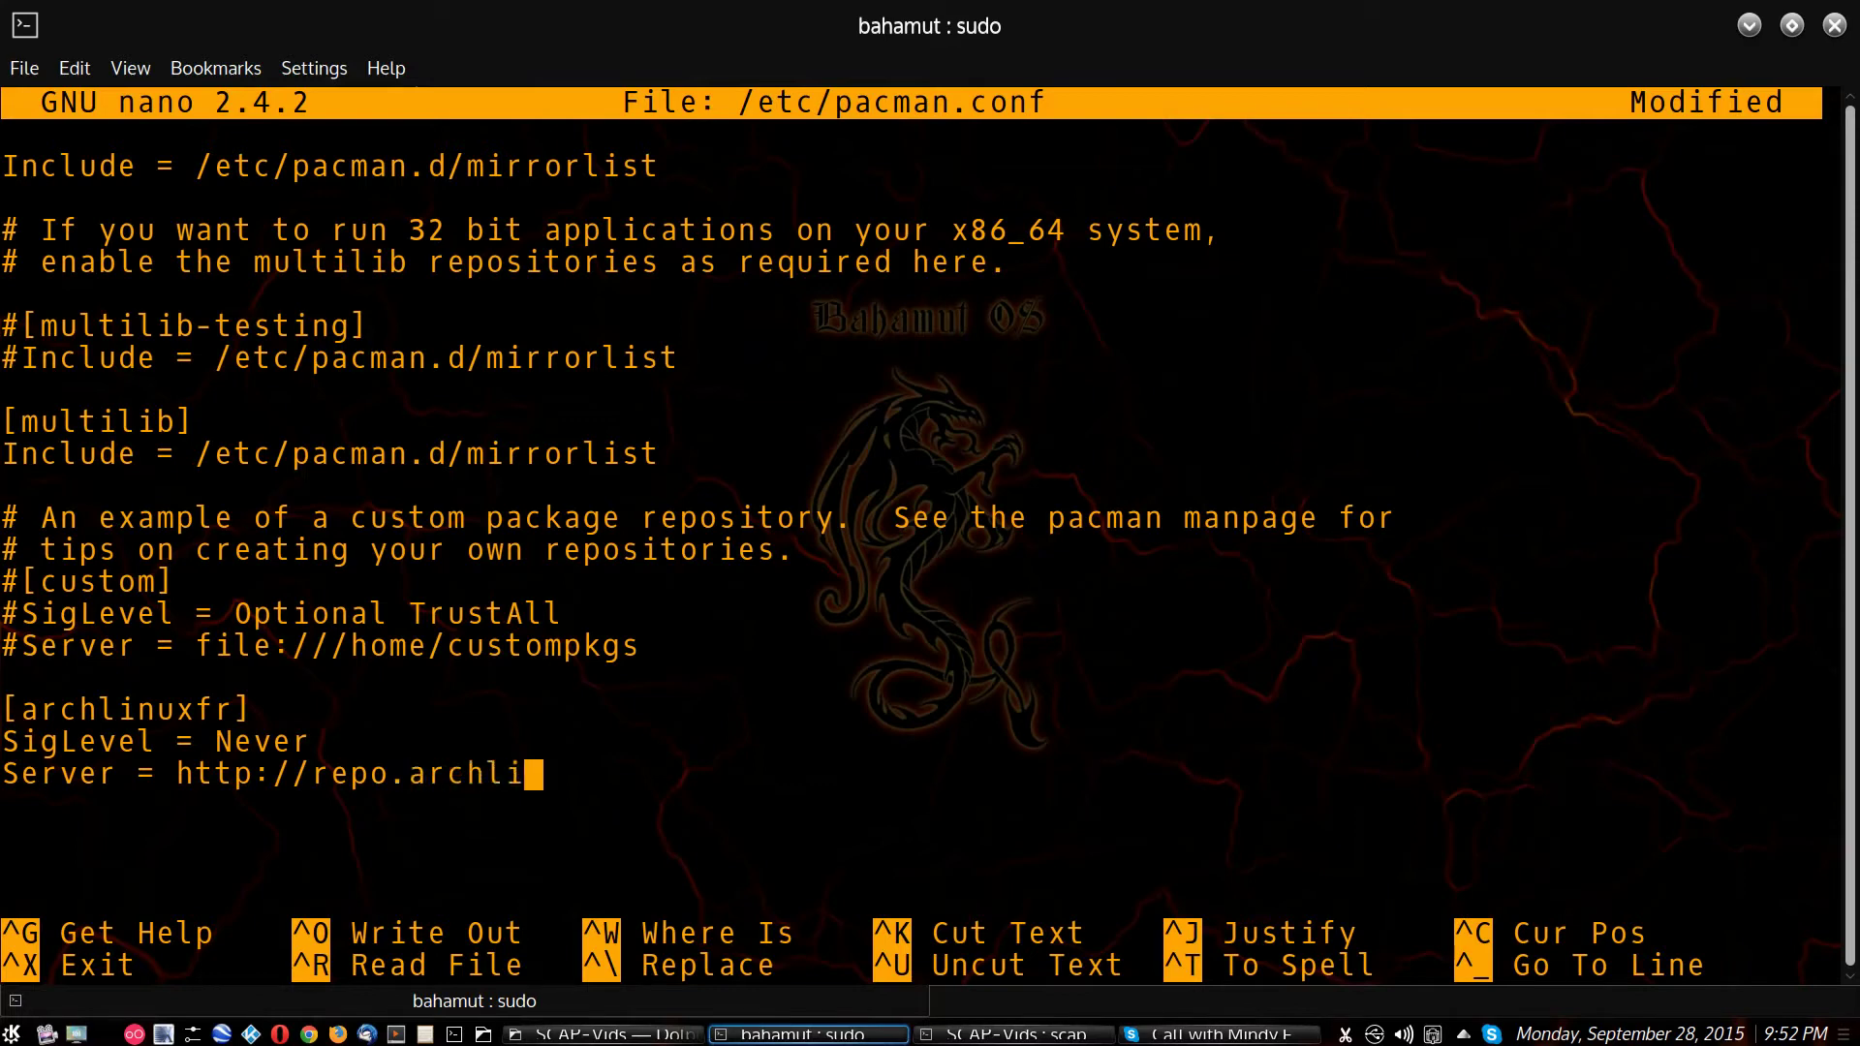
text(nux.)
key(BackSpace)
text(.)
text(fr/)
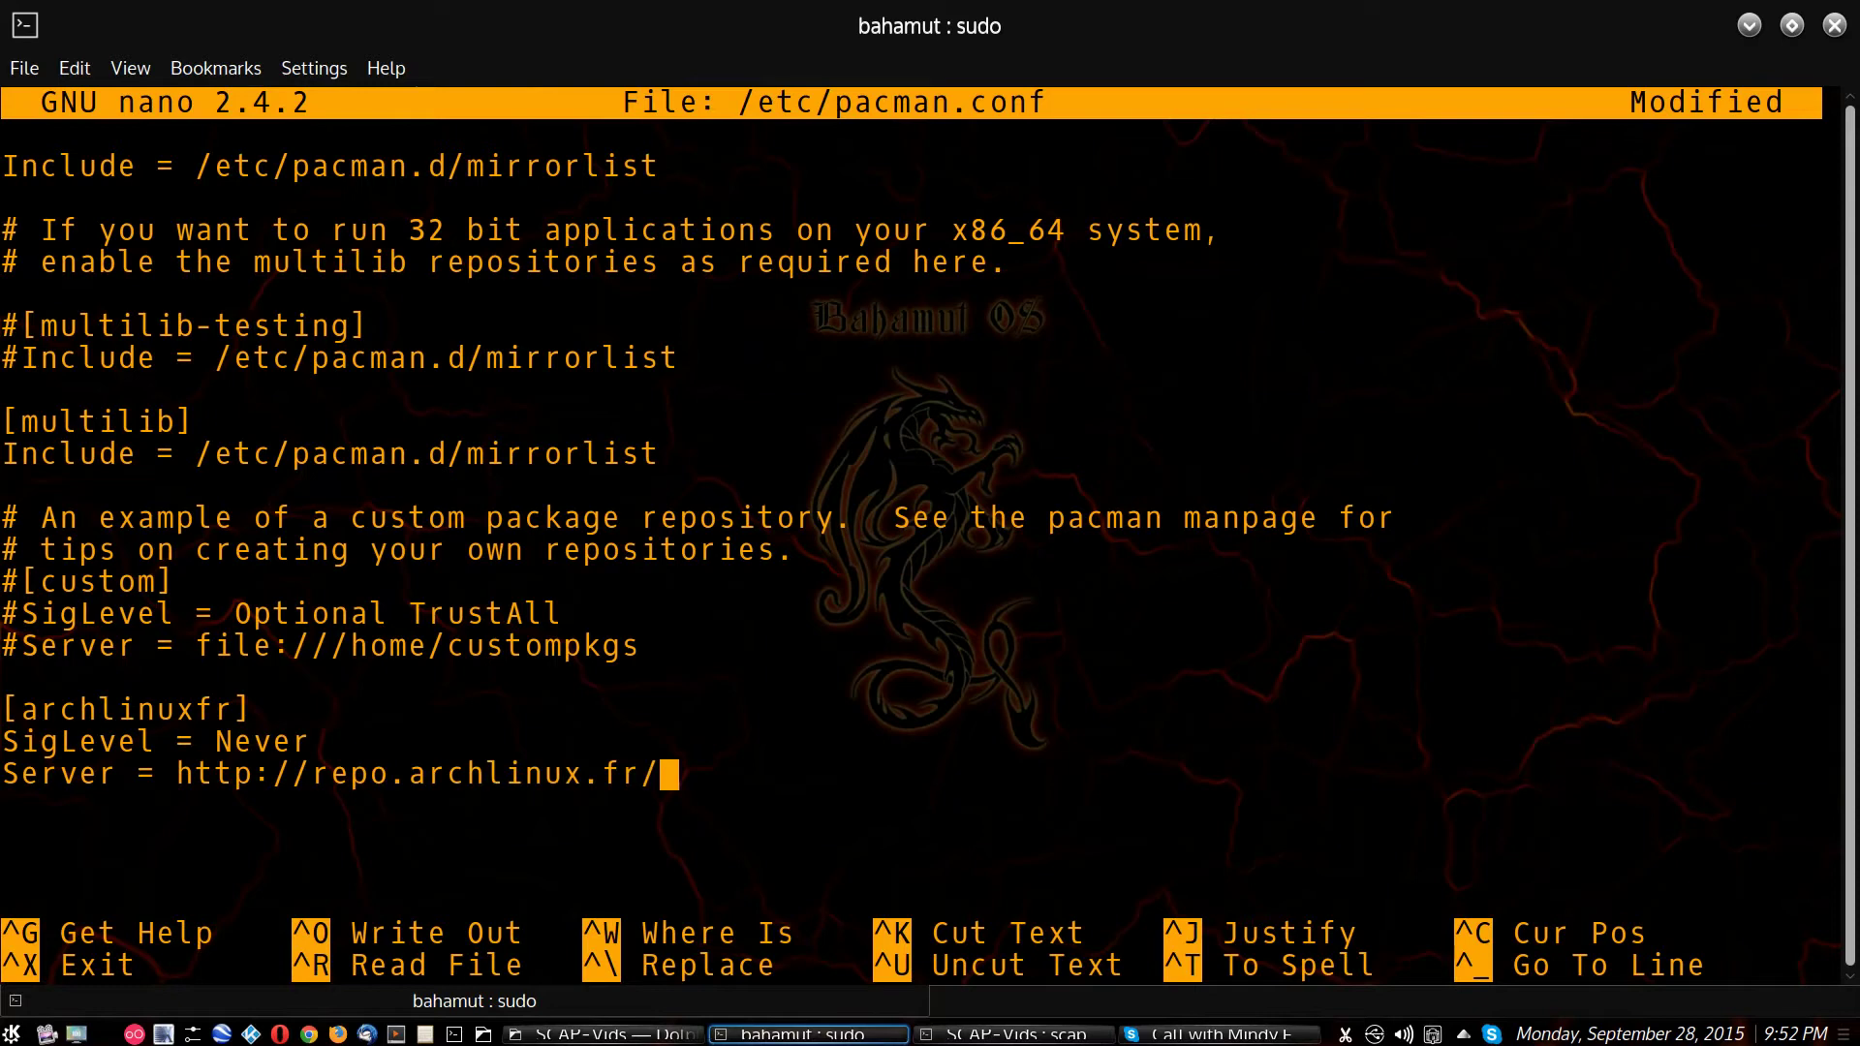
text($)
text(arch)
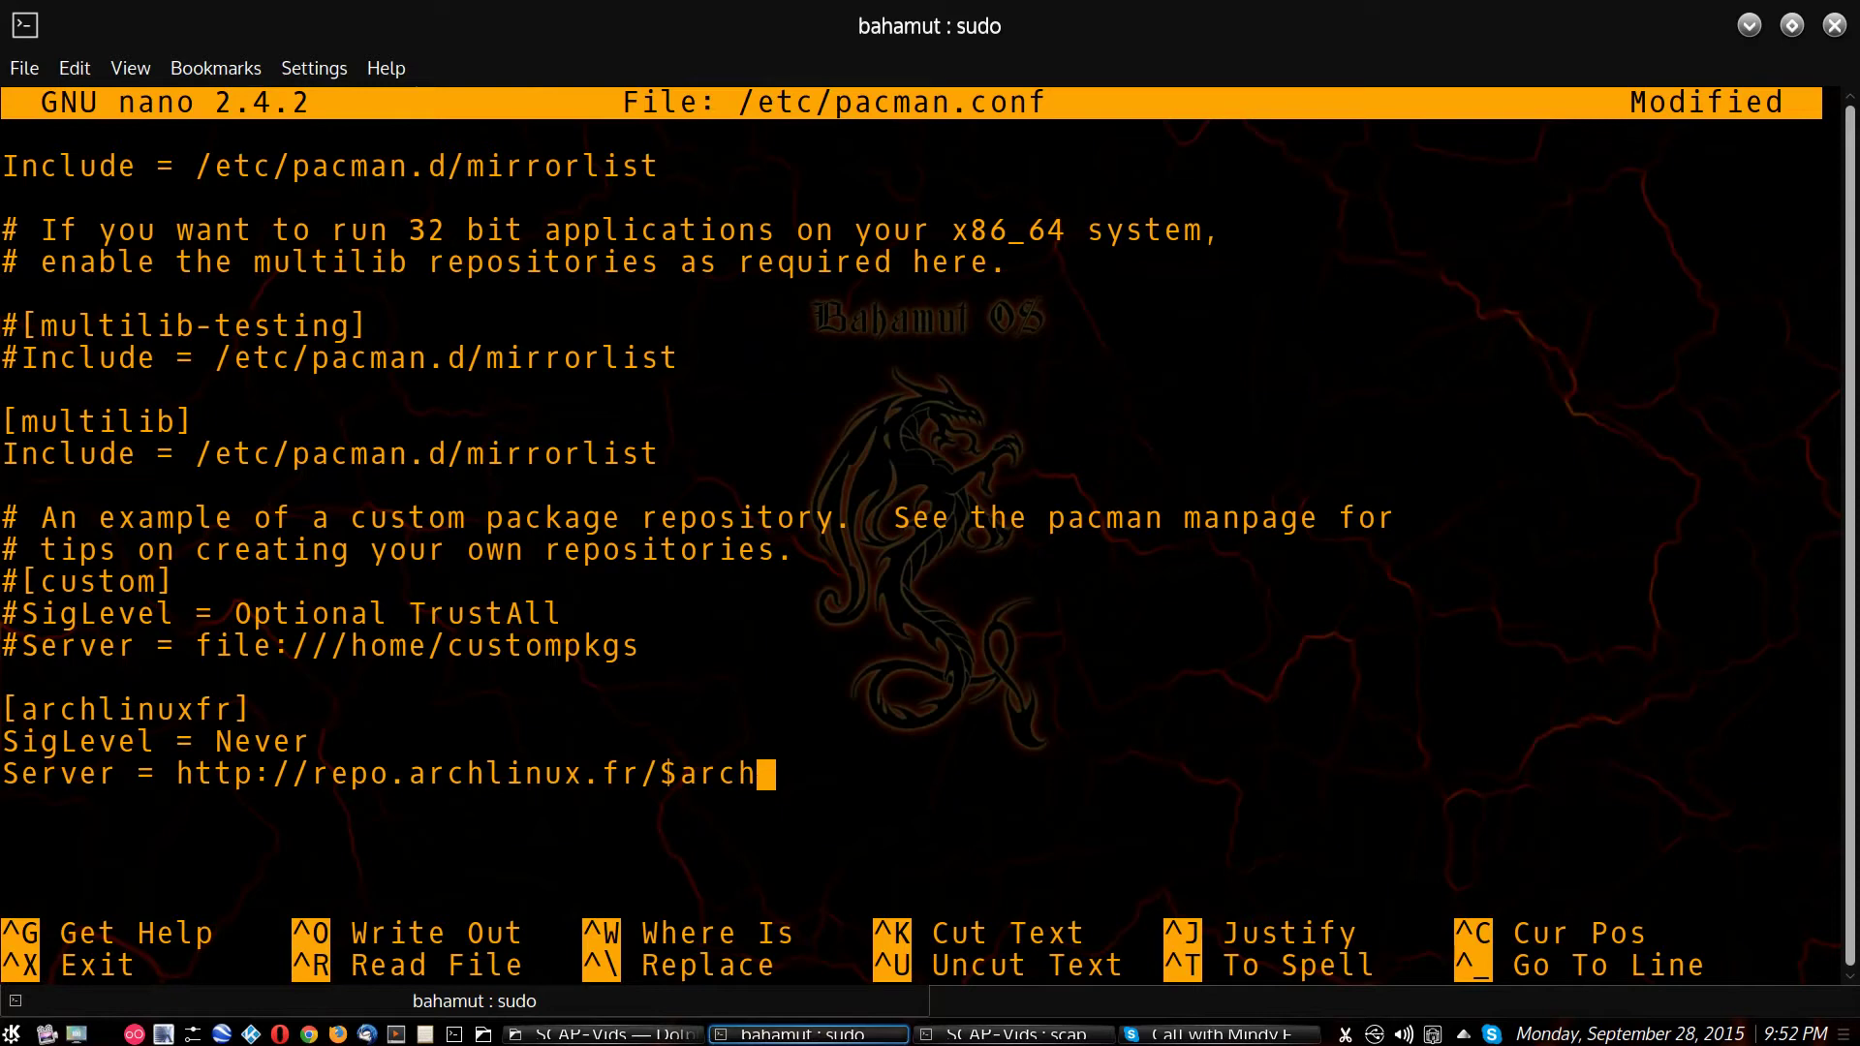
Save pacman.conf under its existing name, exit nano, and clear the terminal
key(ctrl+o)
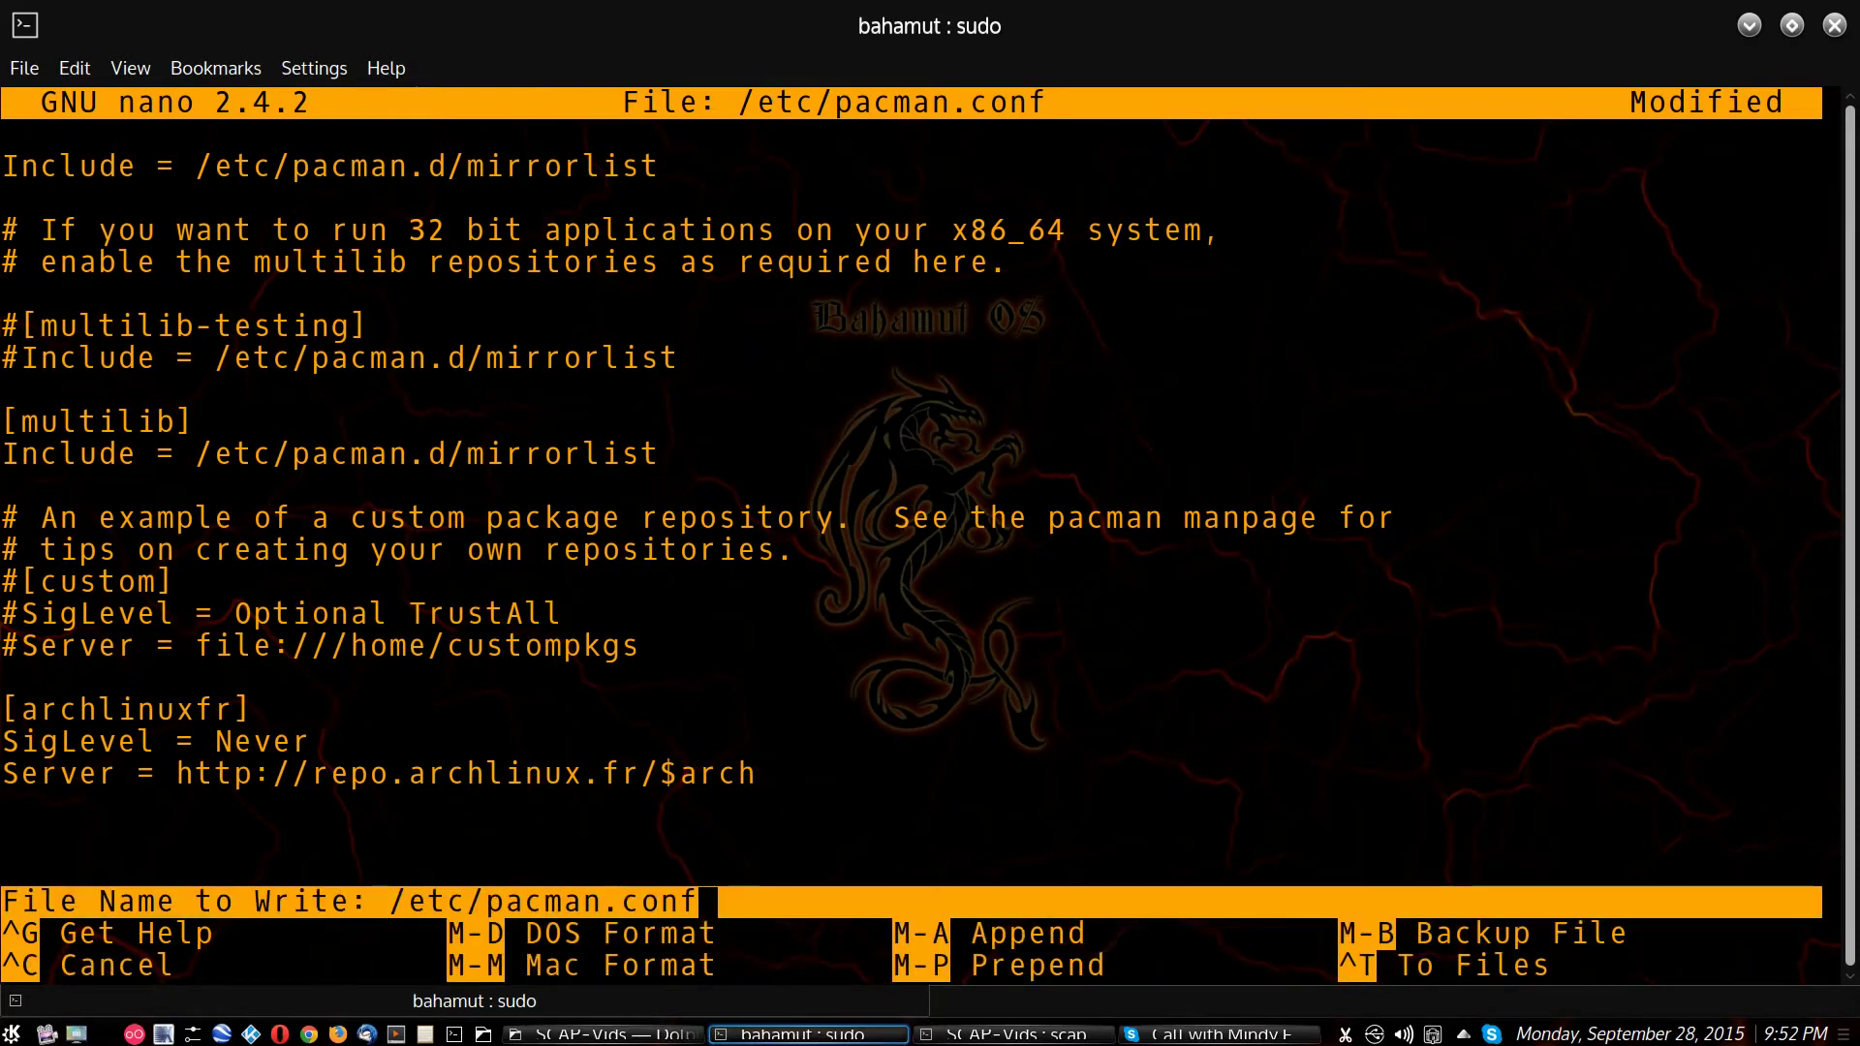
key(Return)
key(ctrl+x)
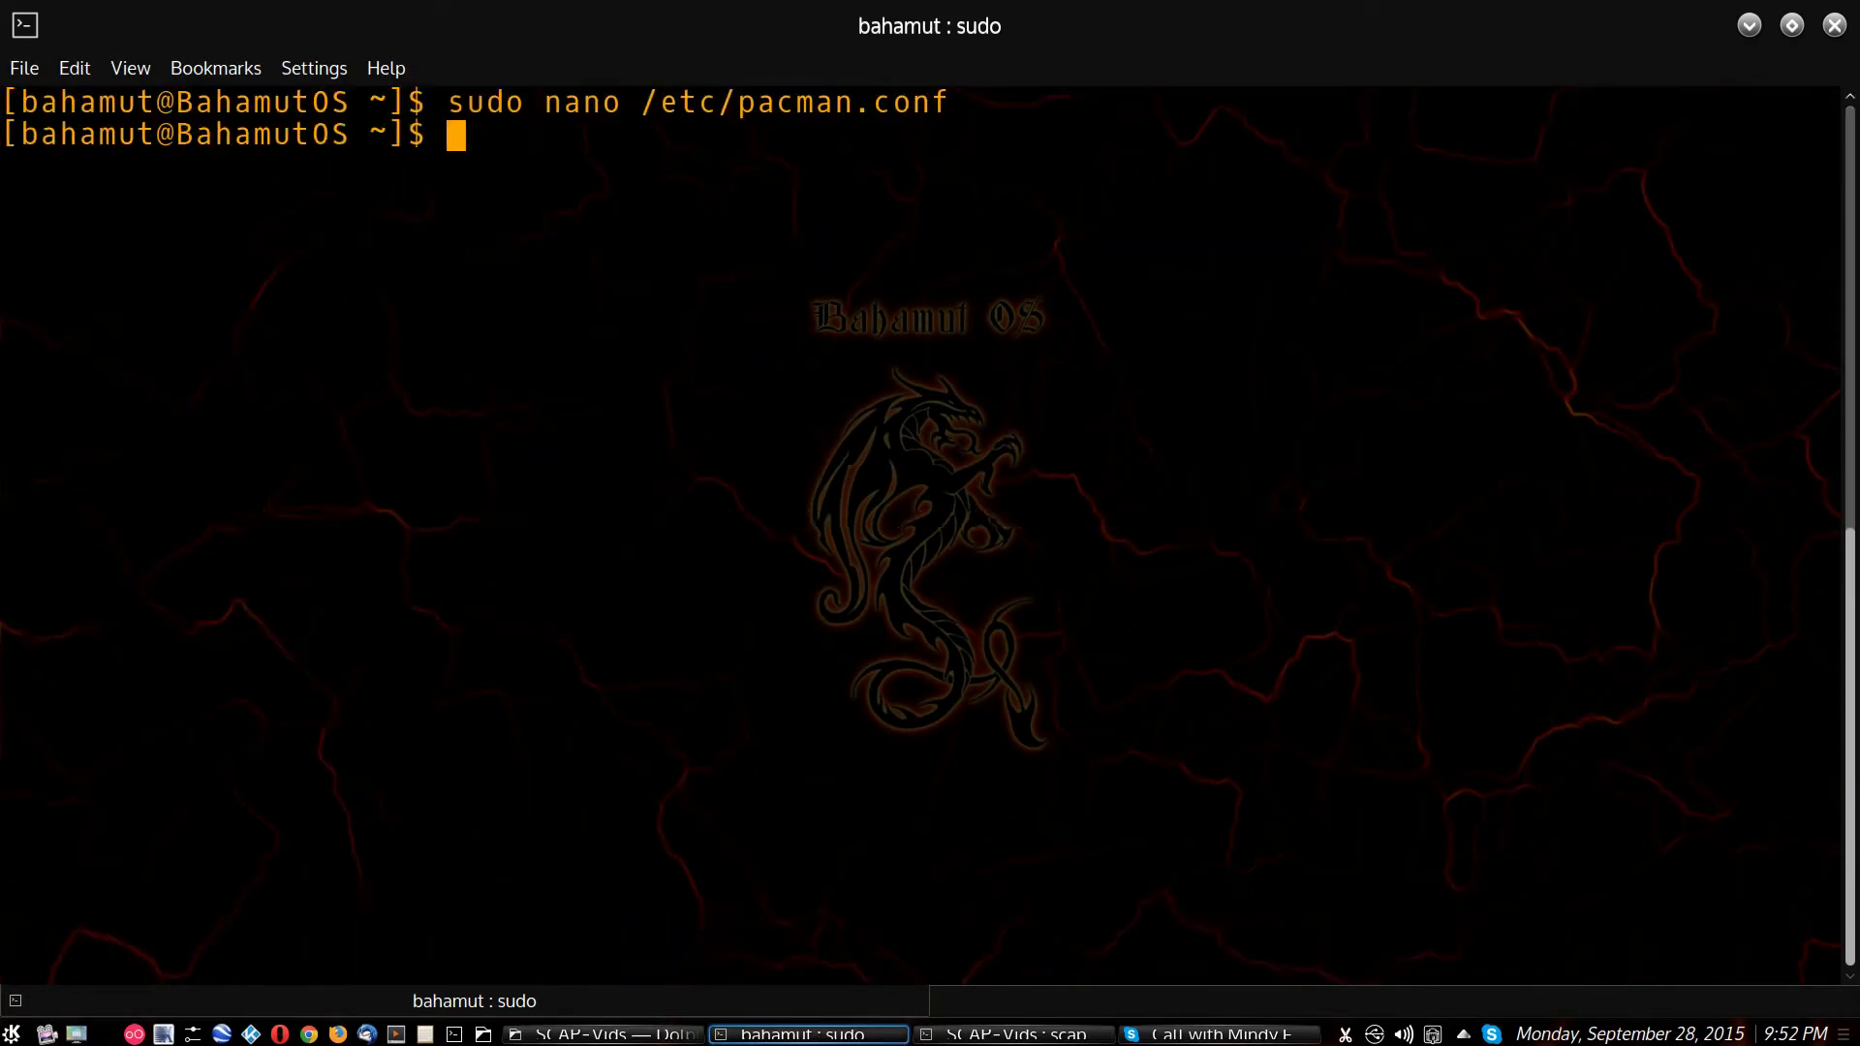
text(cle)
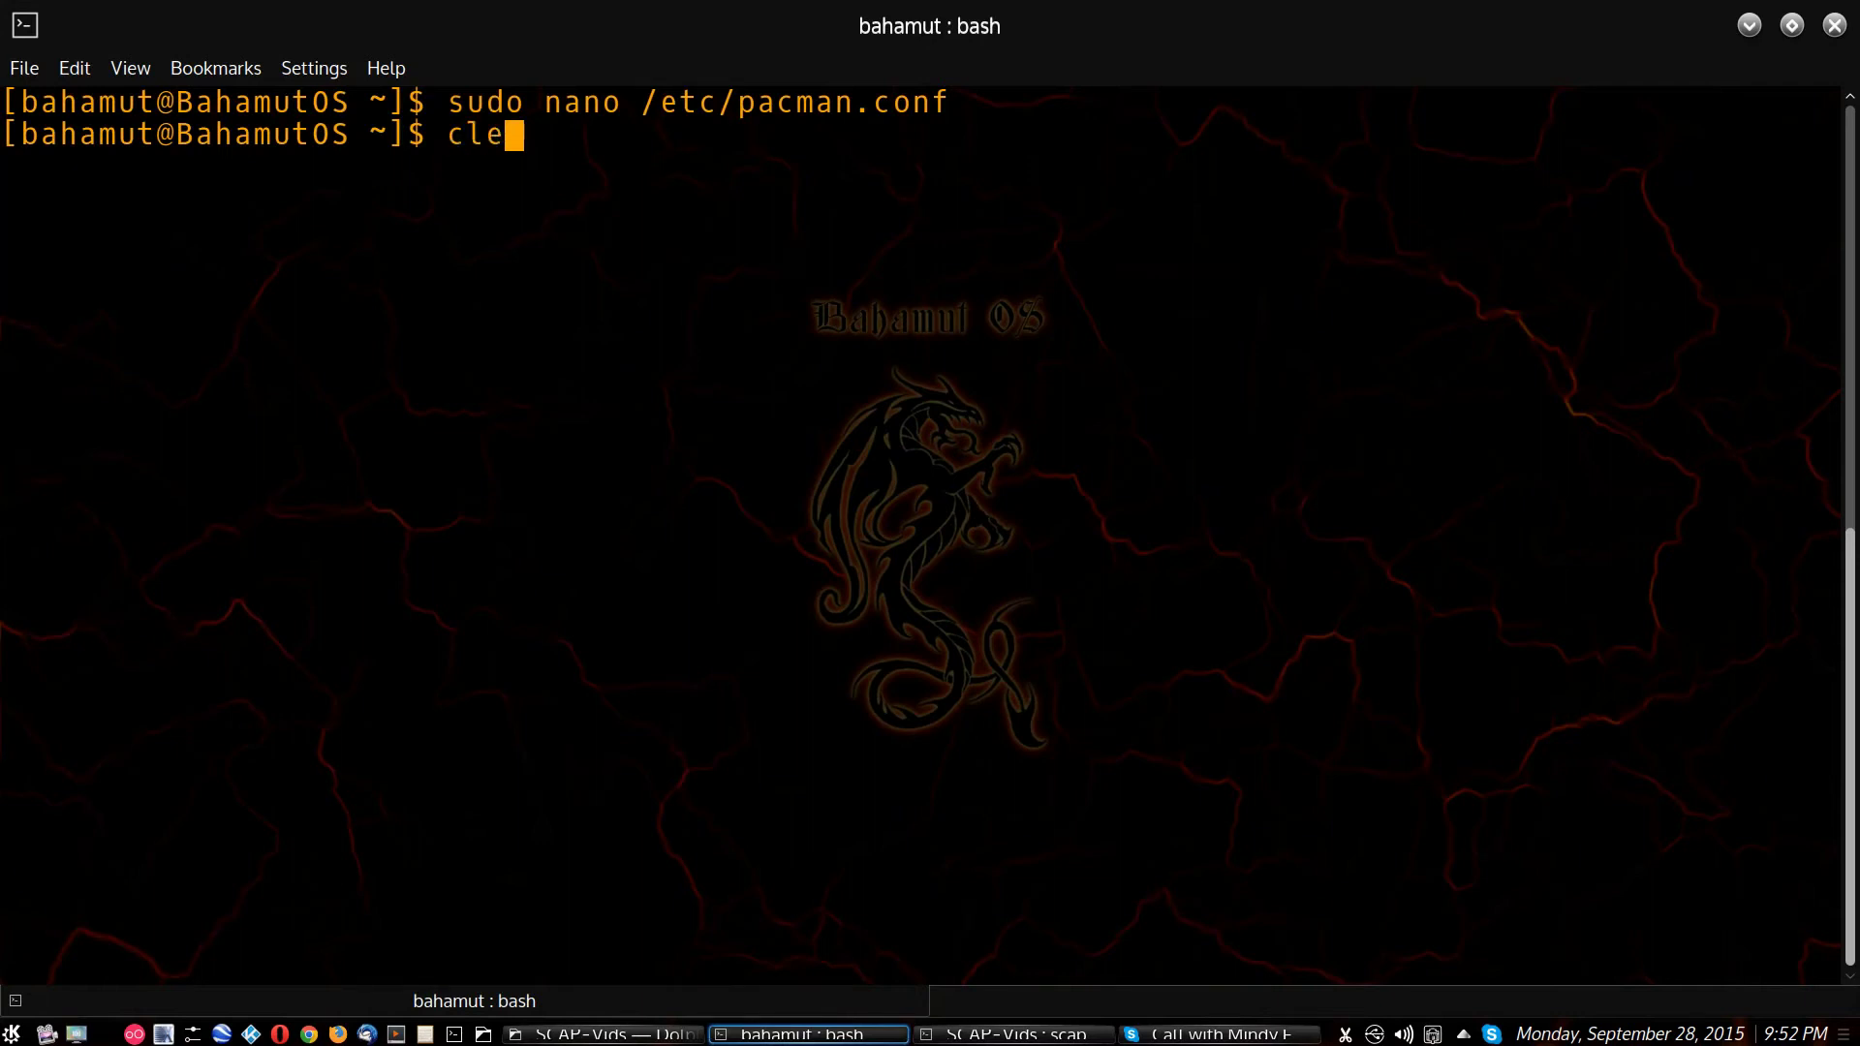
text(ar)
key(Return)
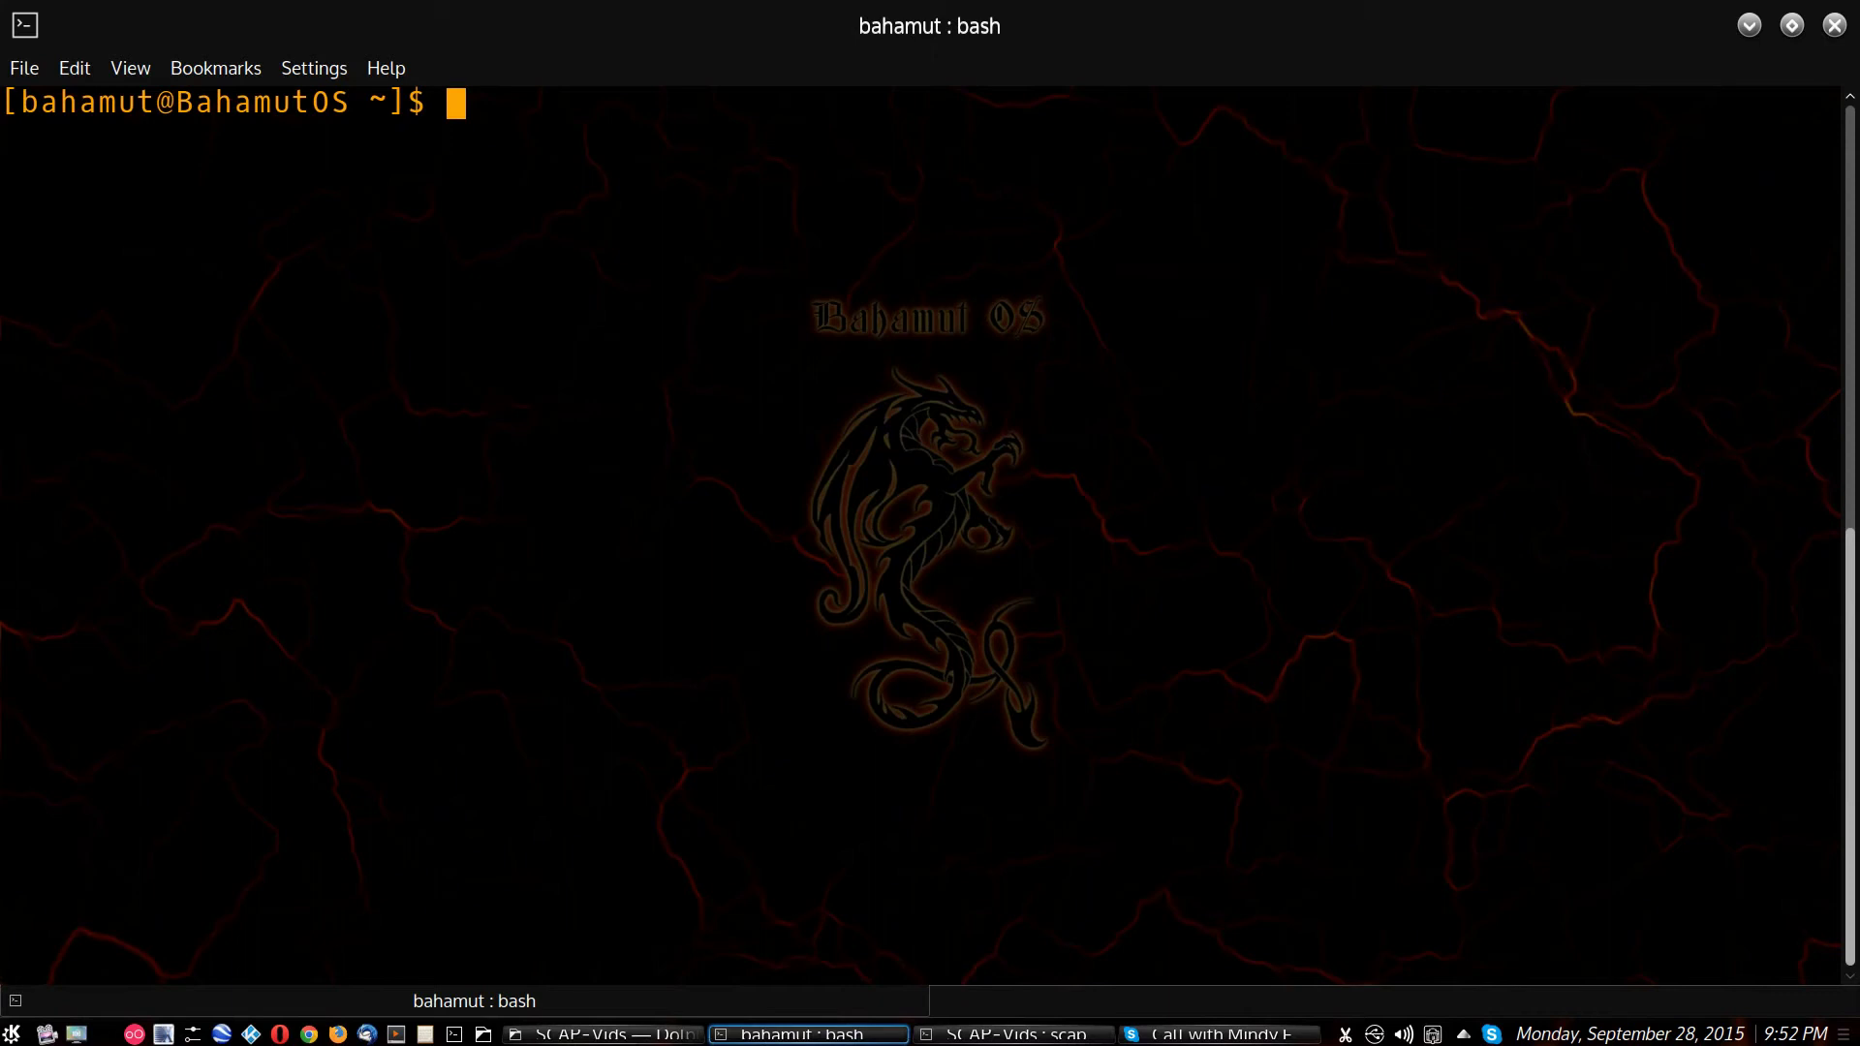
text(sudo pac)
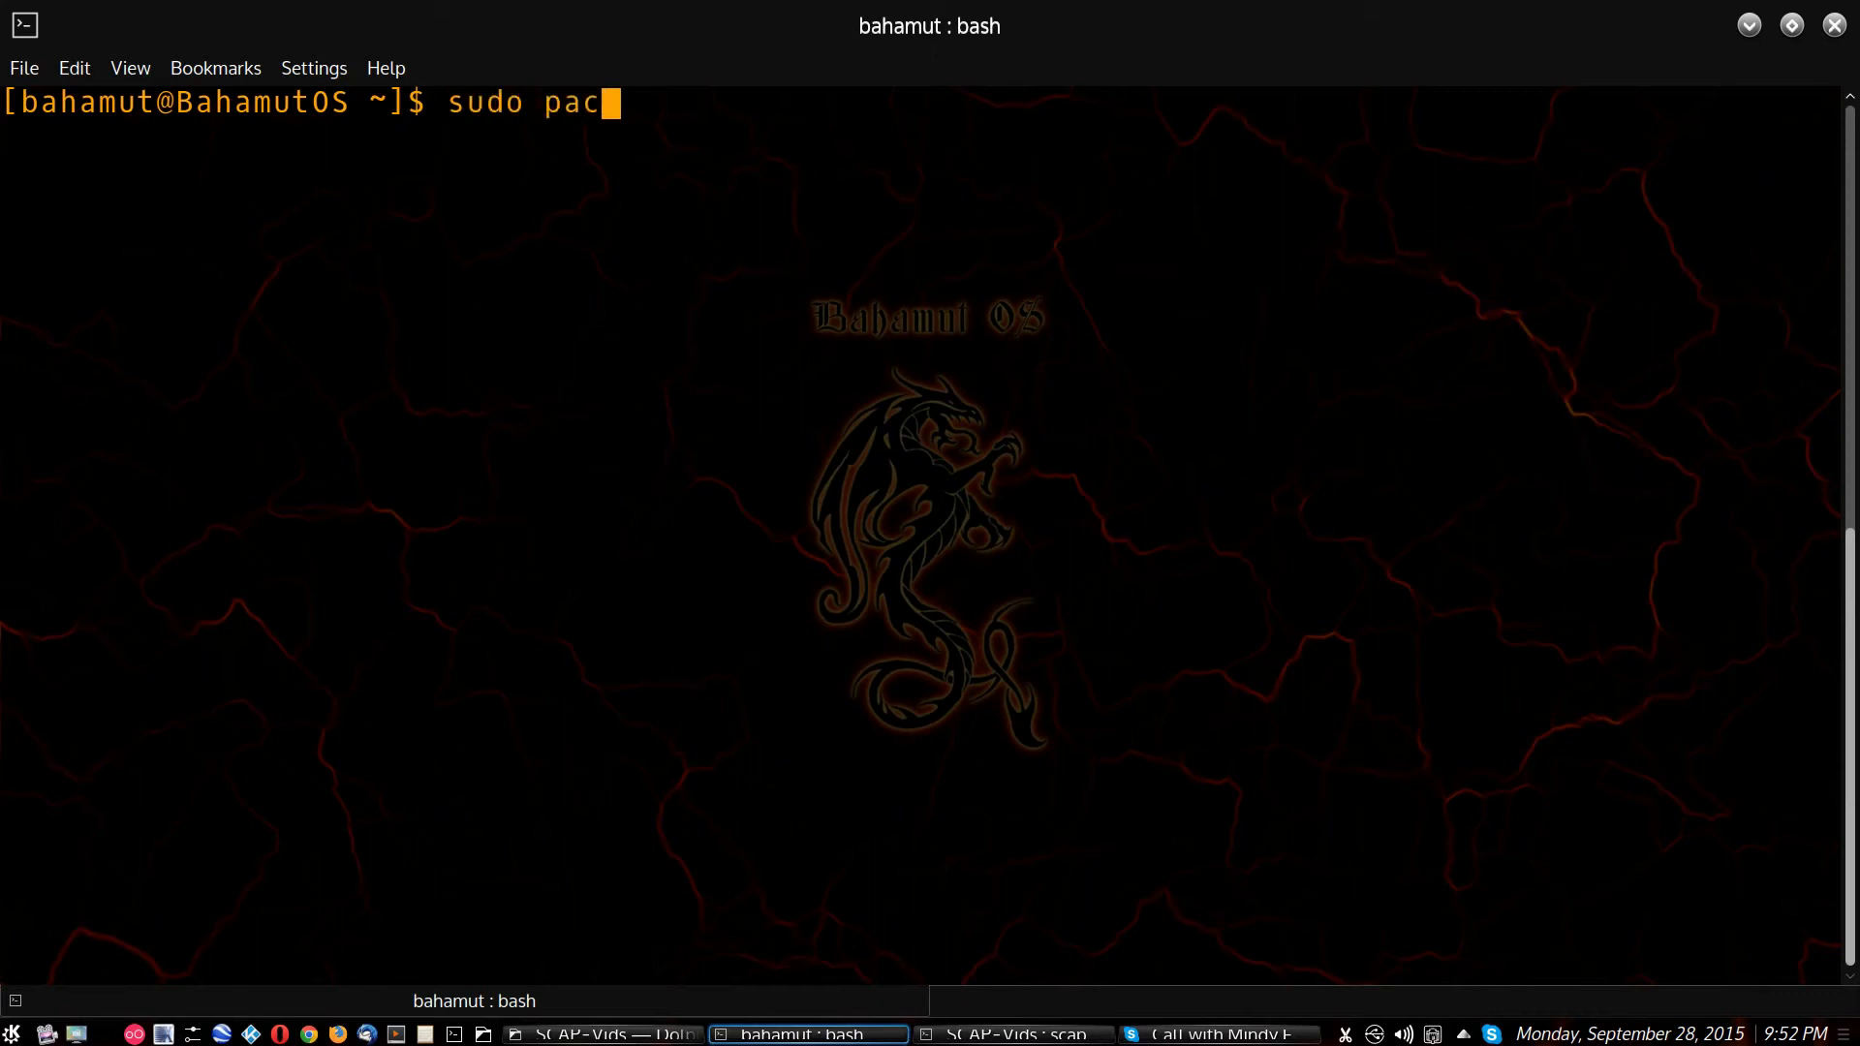
text(man -S)
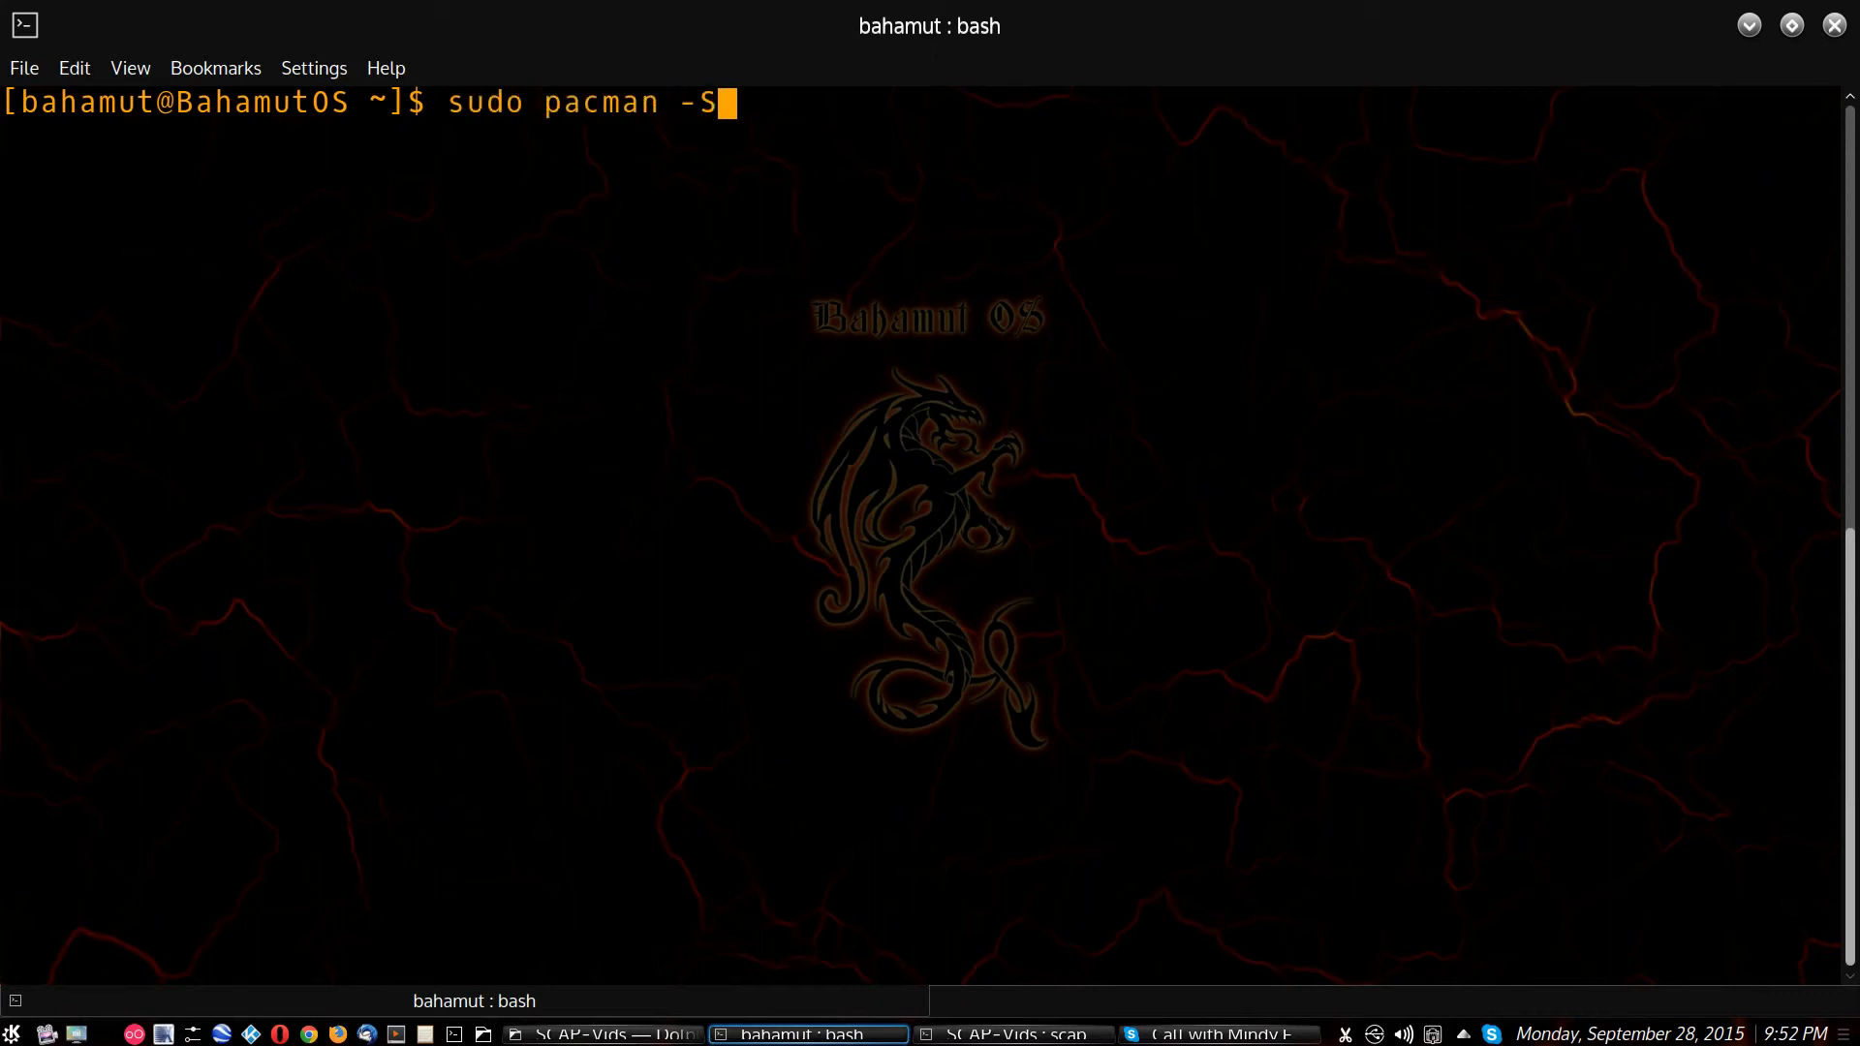
text(yu)
Fix the mistyped flag and run sudo pacman -Syy to force-sync all databases
key(BackSpace)
text(y)
key(Return)
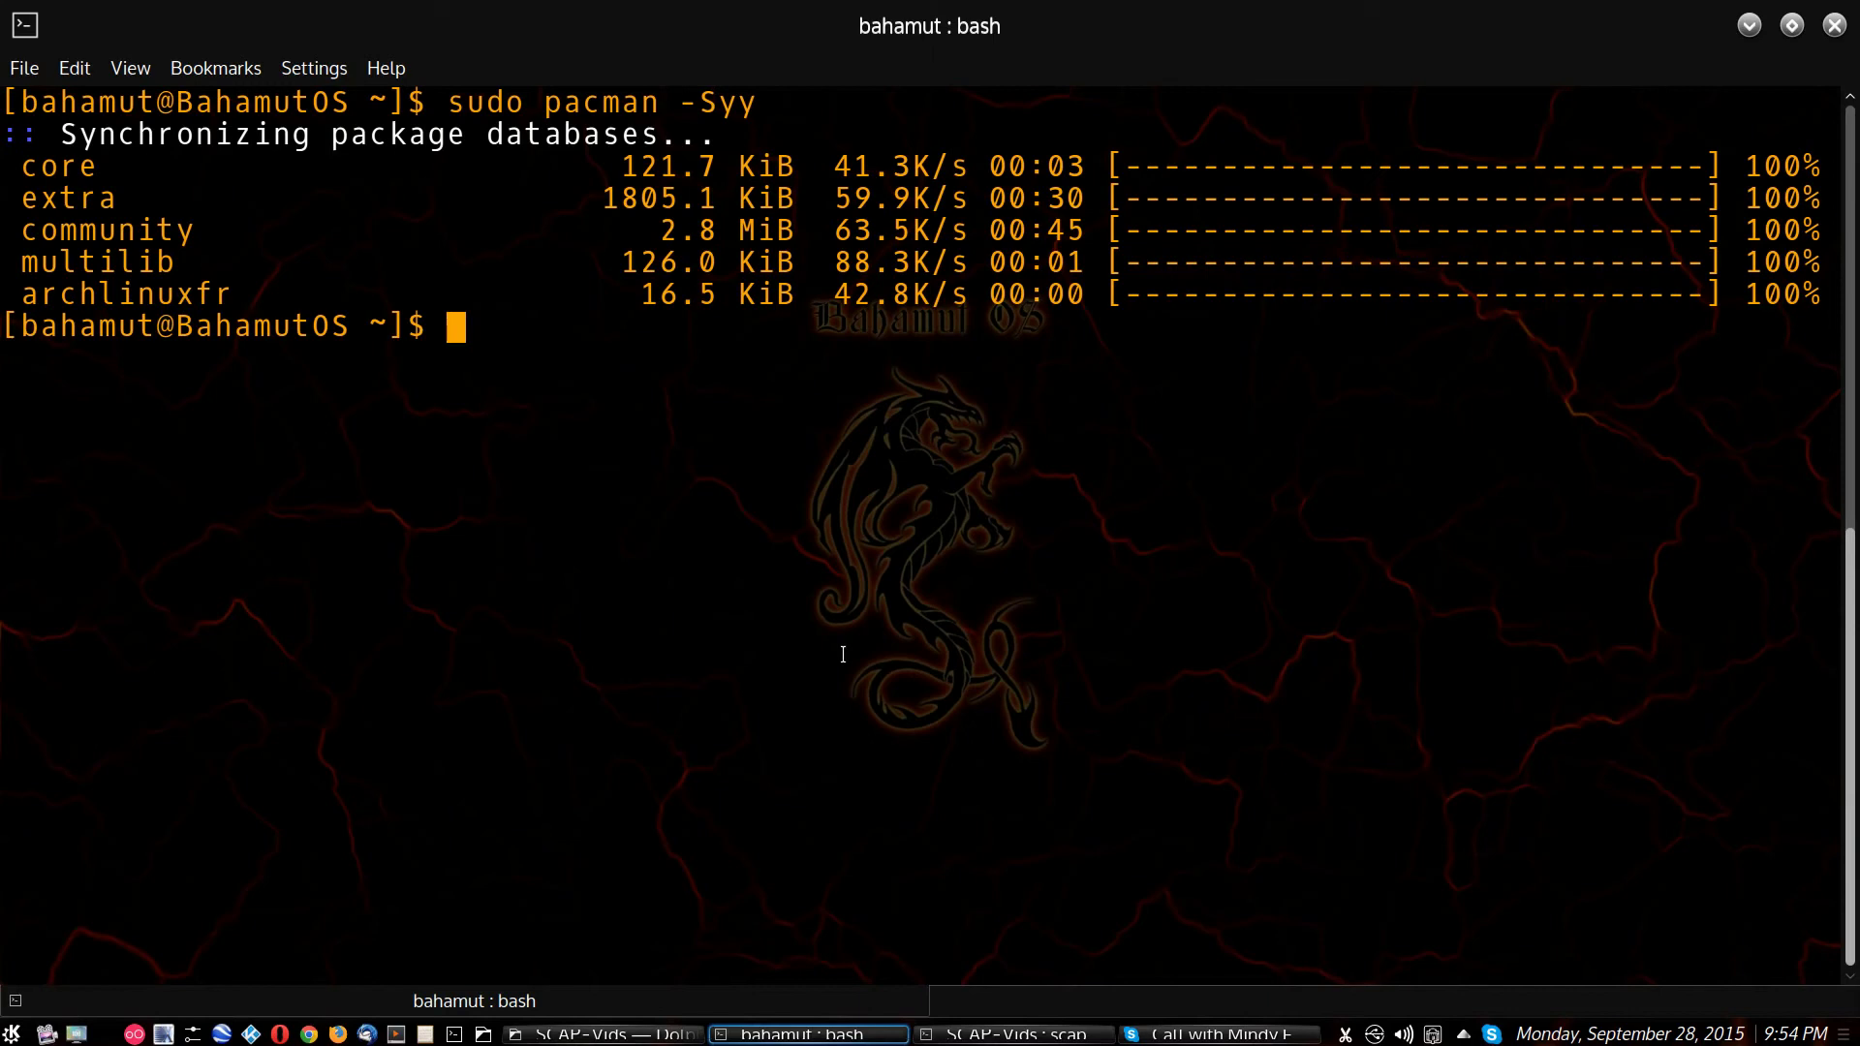
text(clear)
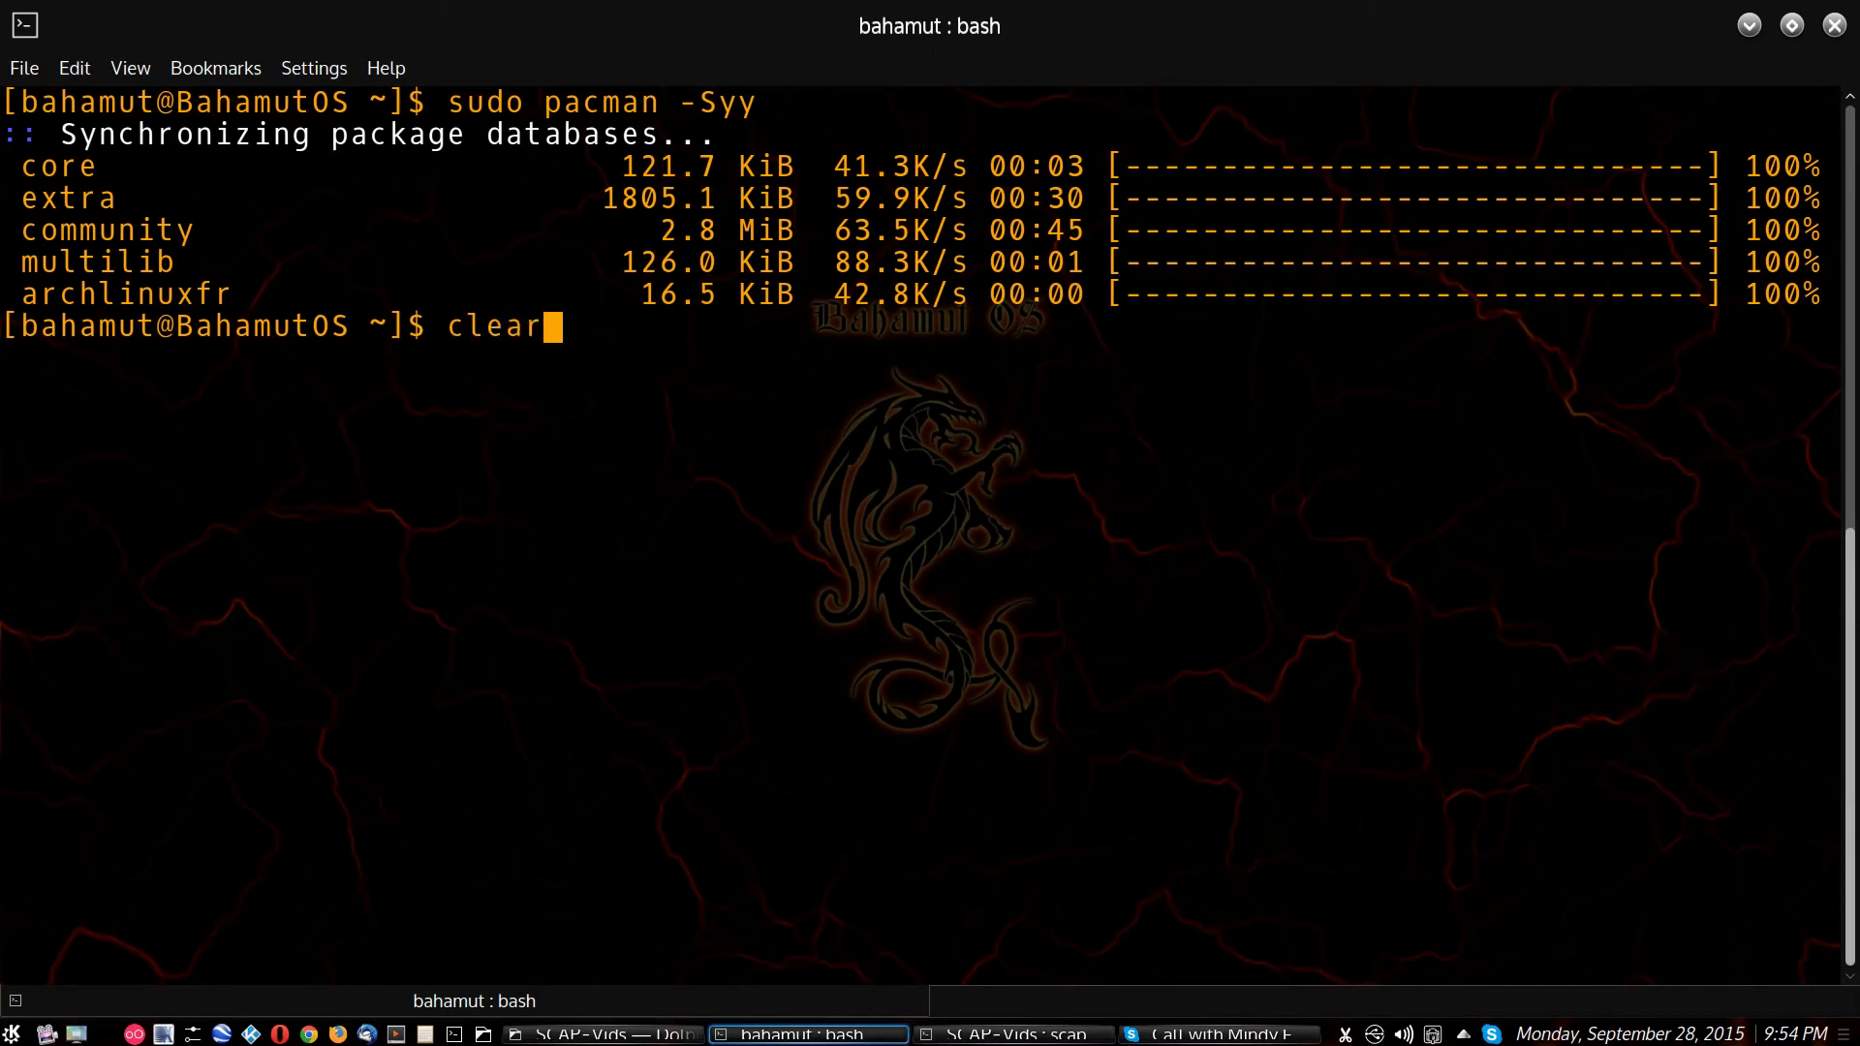
Clear the sync output and run sudo pacman -S yaourt, reaching the install confirmation
key(Return)
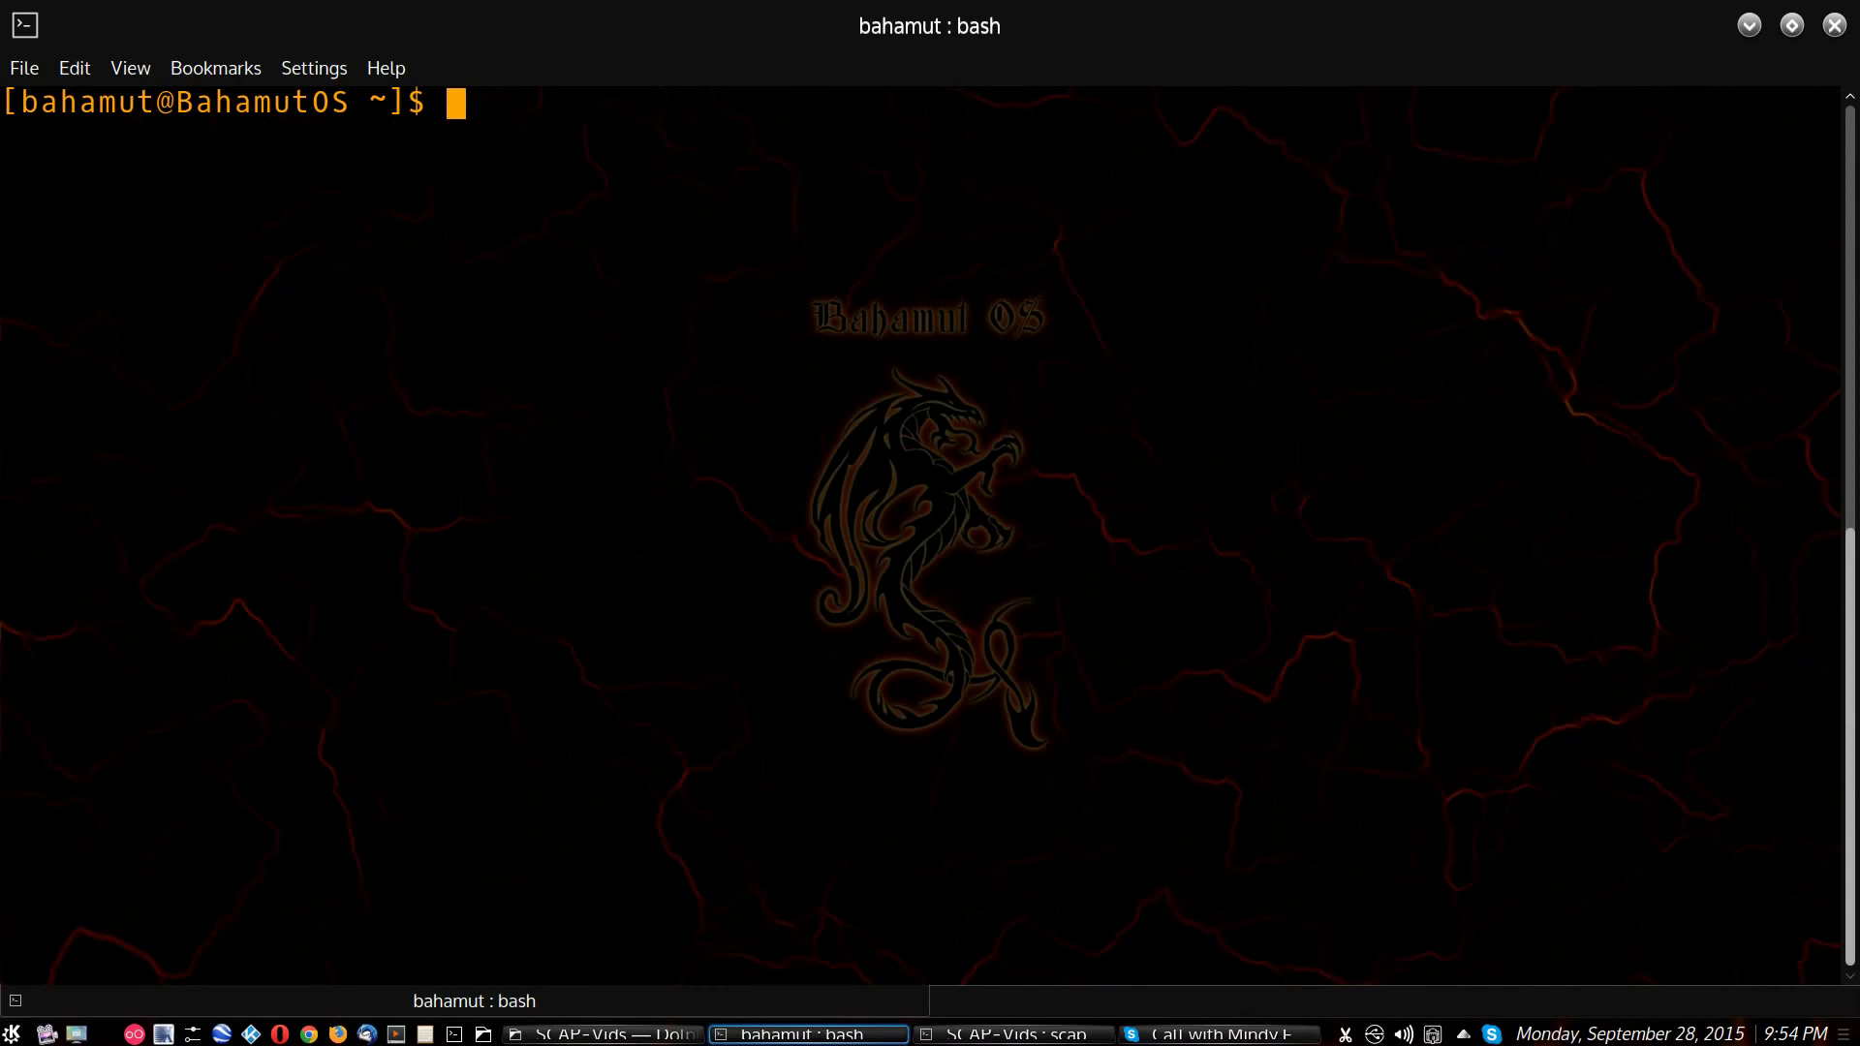
text(p)
key(BackSpace)
text(sudo p)
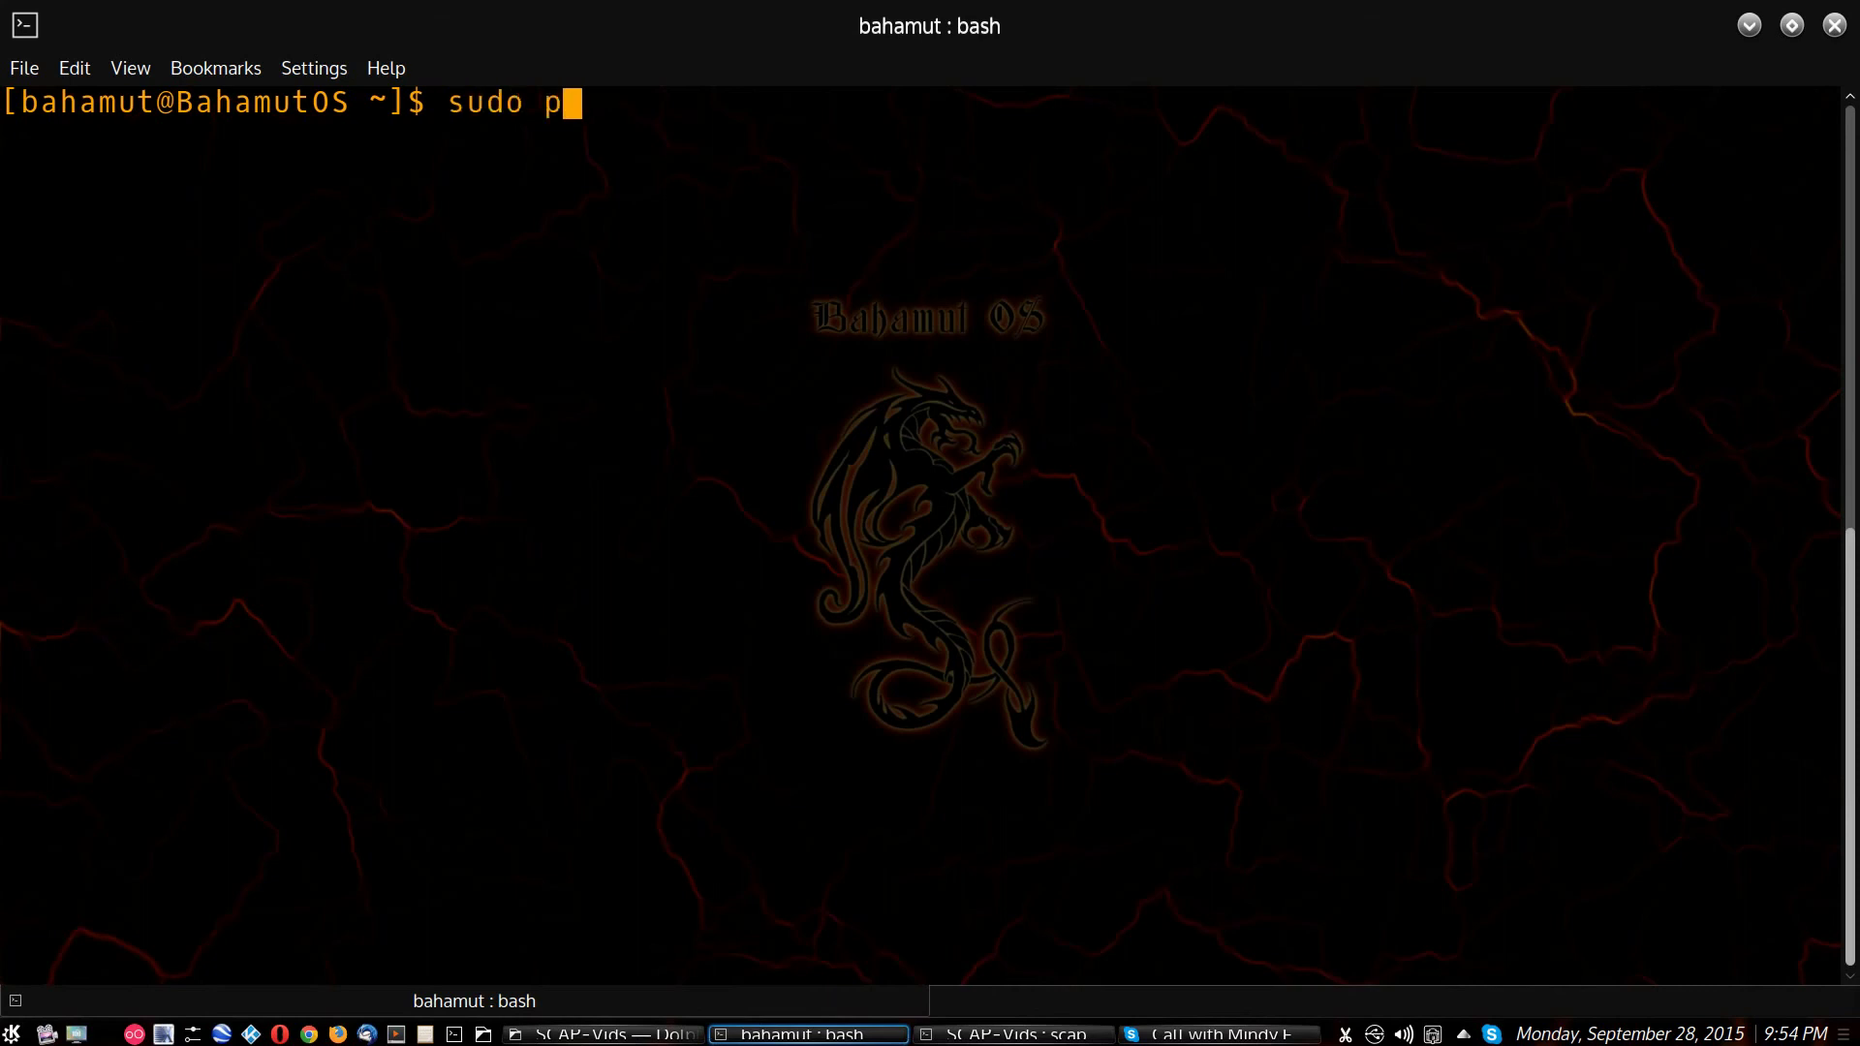
text(acman -S )
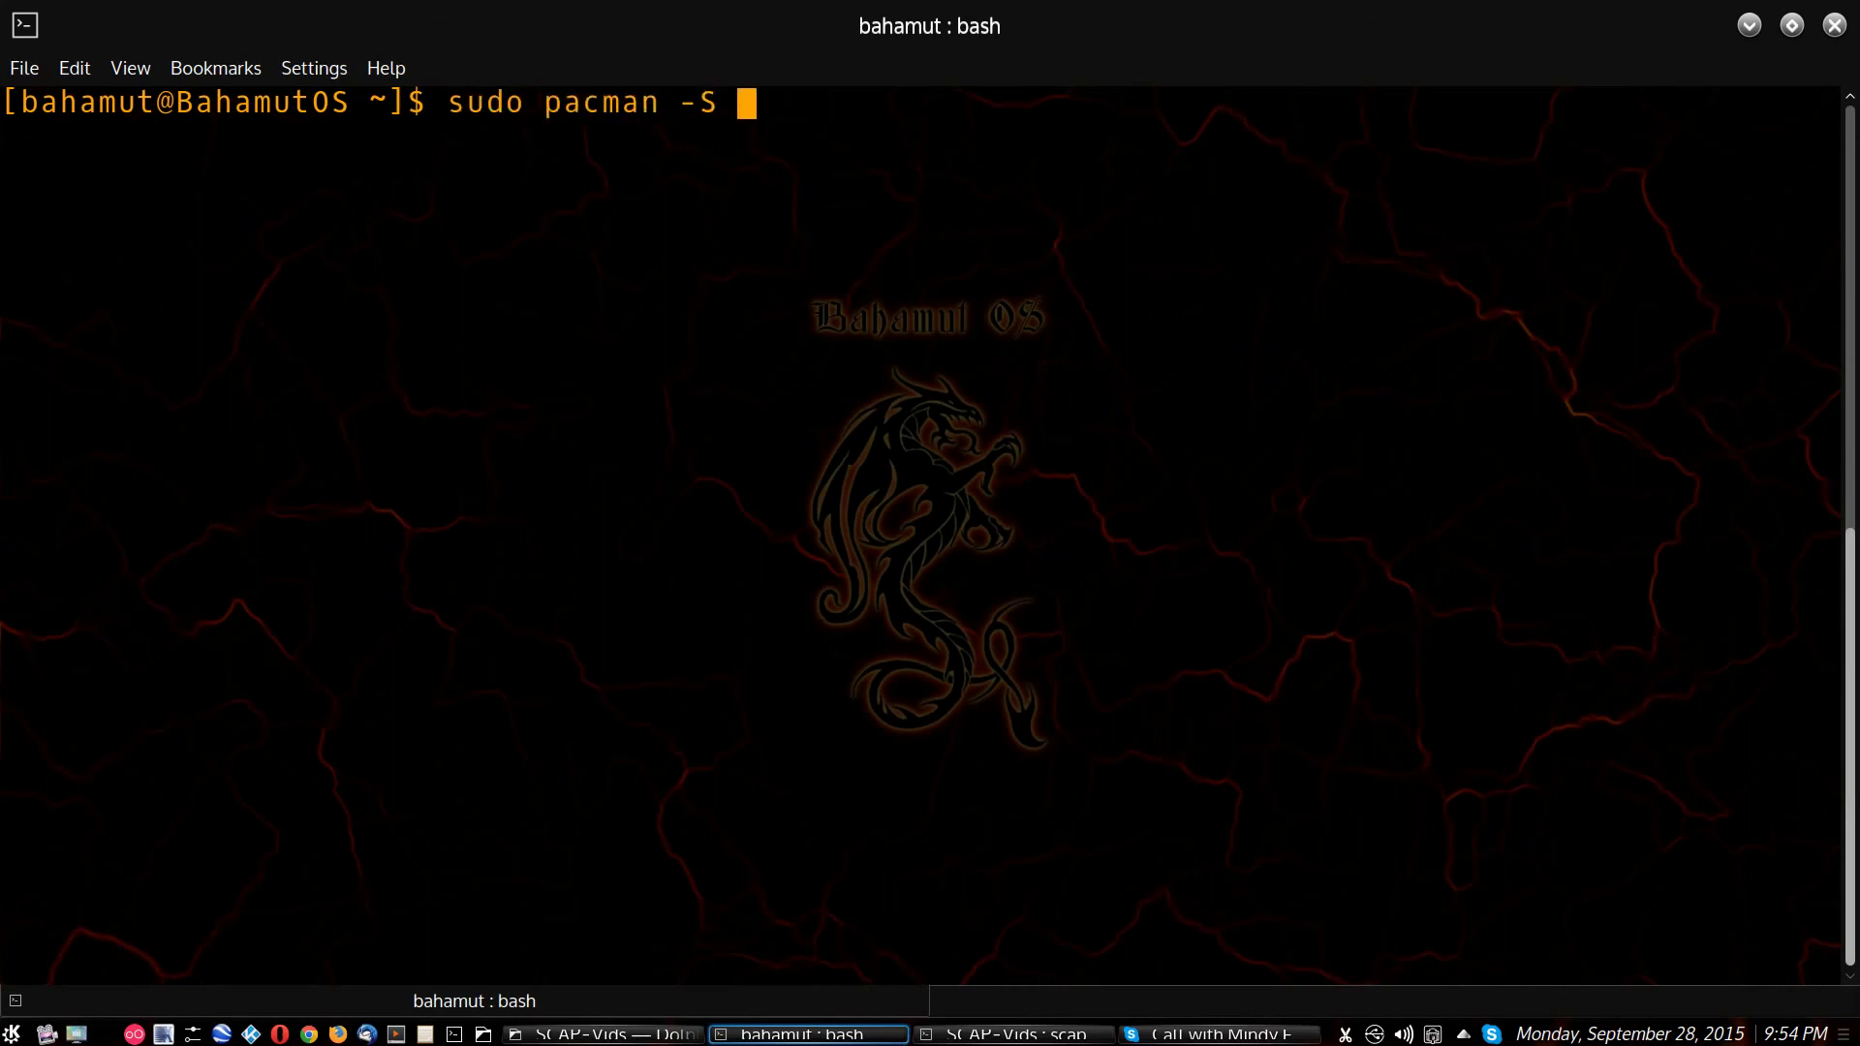
text(yaour)
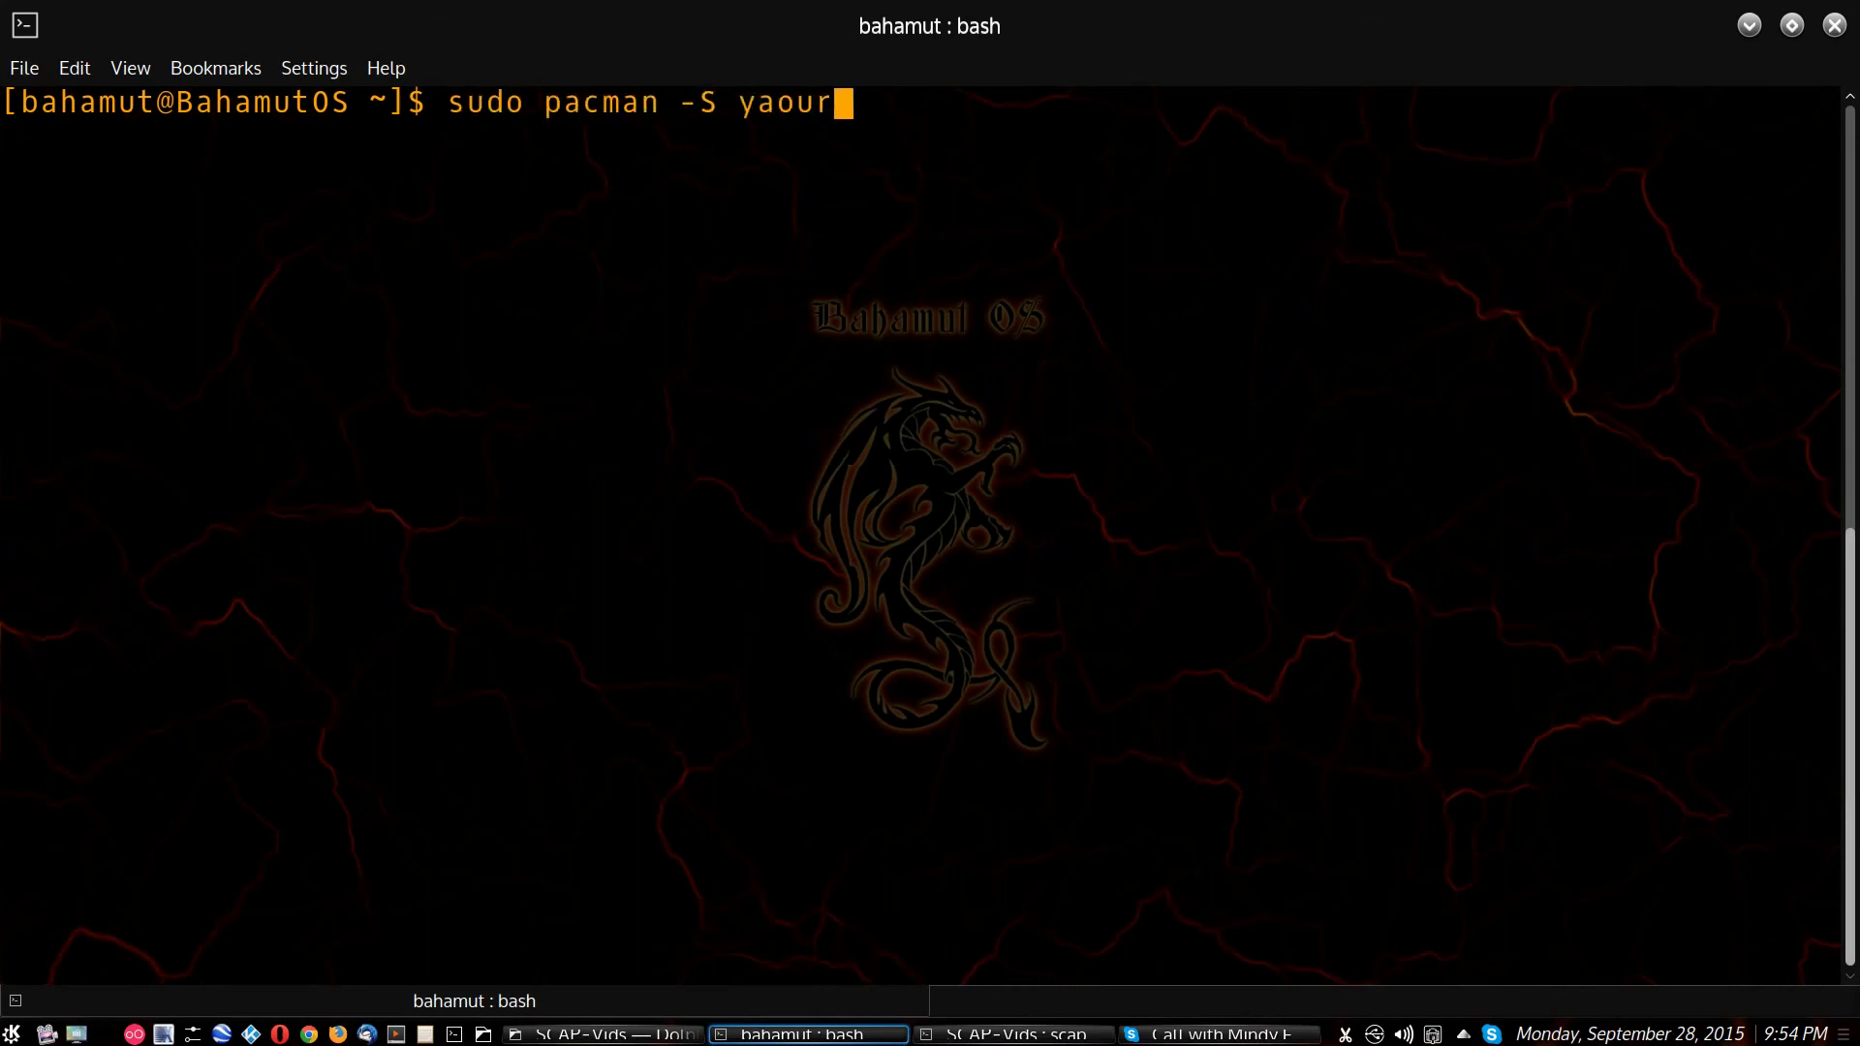
text(t)
key(Return)
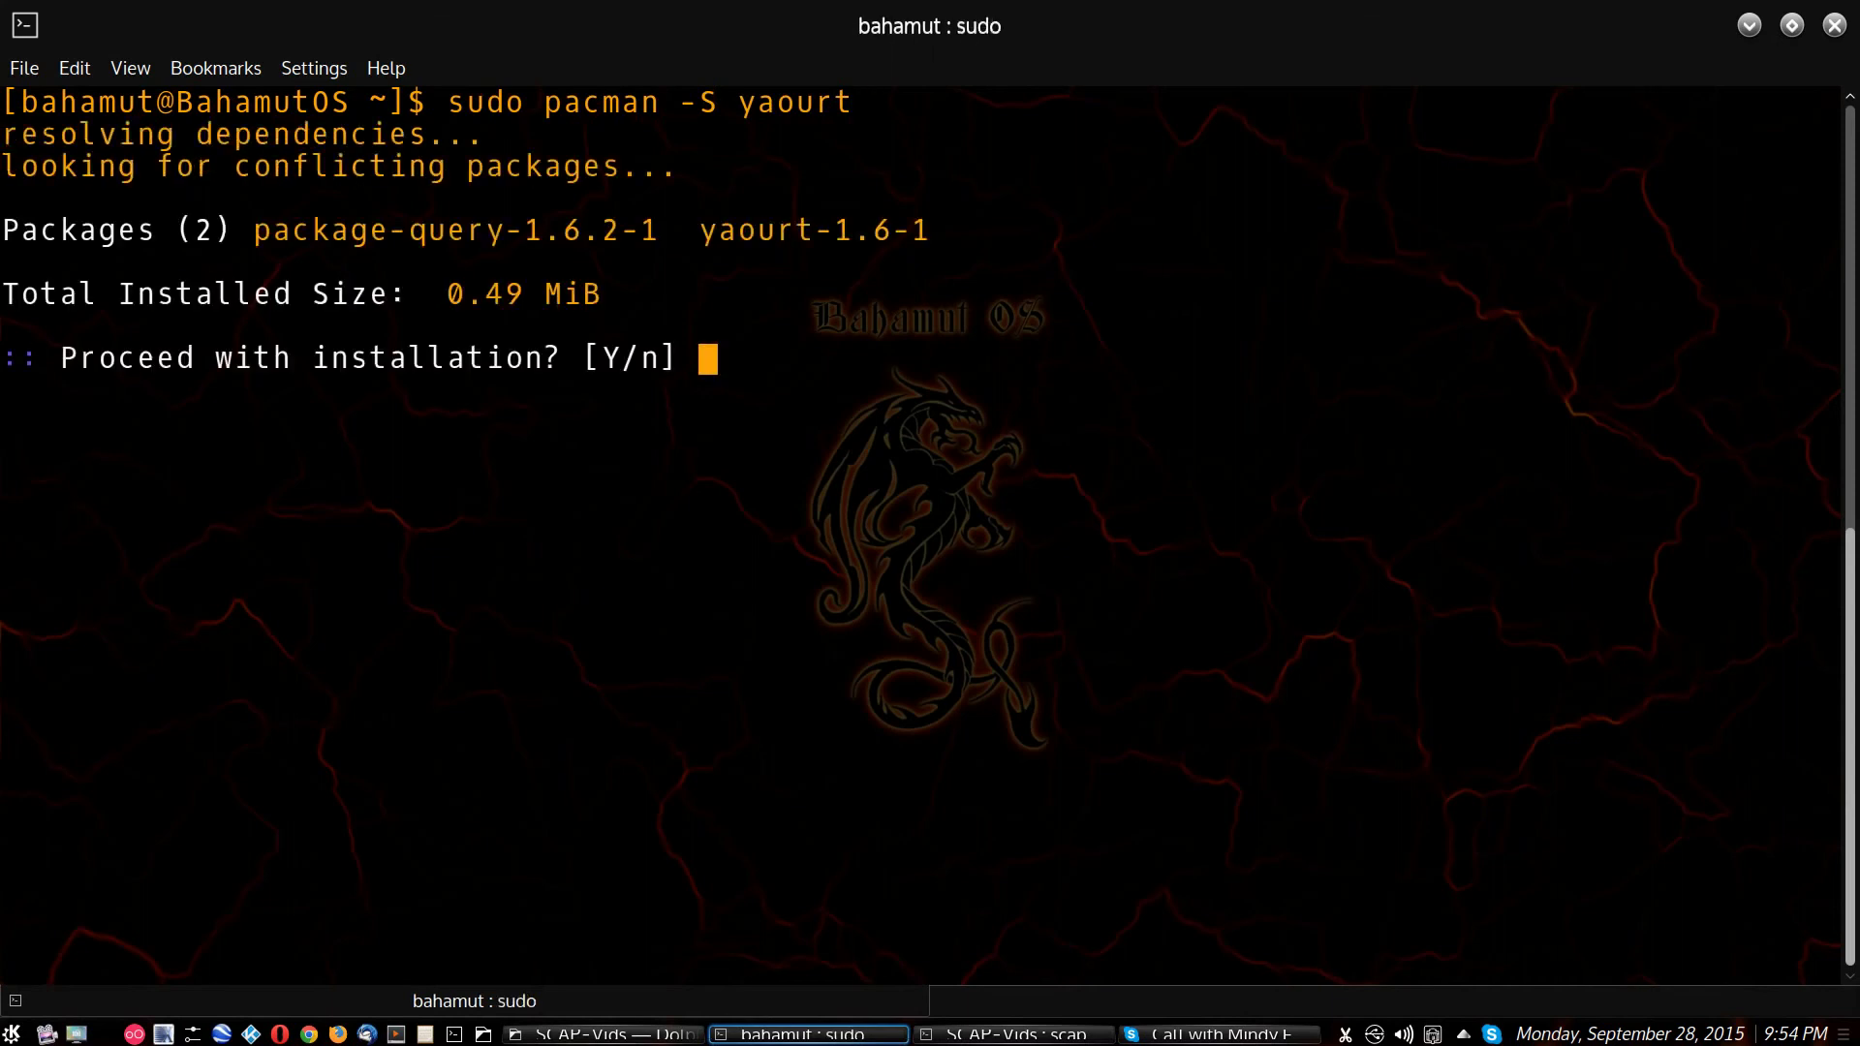